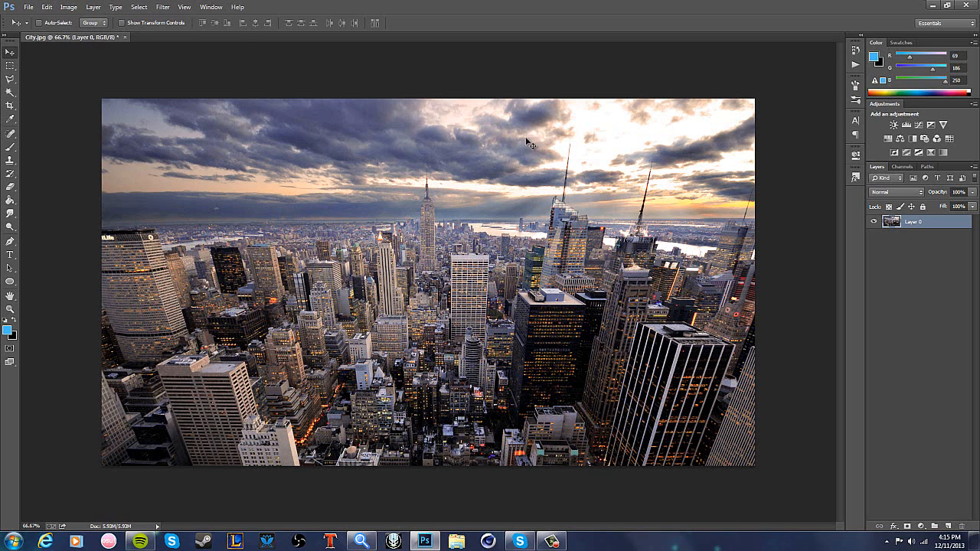
Try a 15 px Tilt-Shift blur on the city photo's Layer 0 and undo it.
left_click(159, 7)
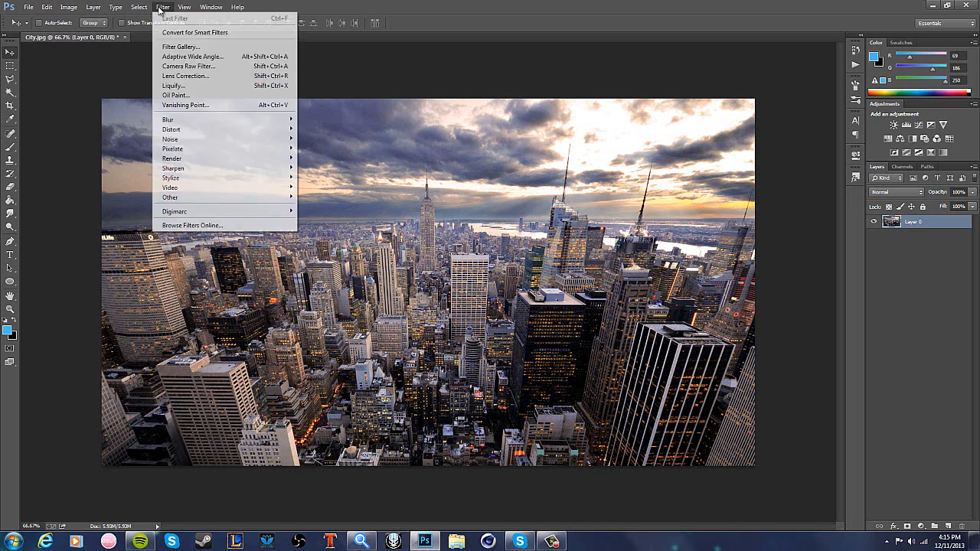
mouse_move(184, 7)
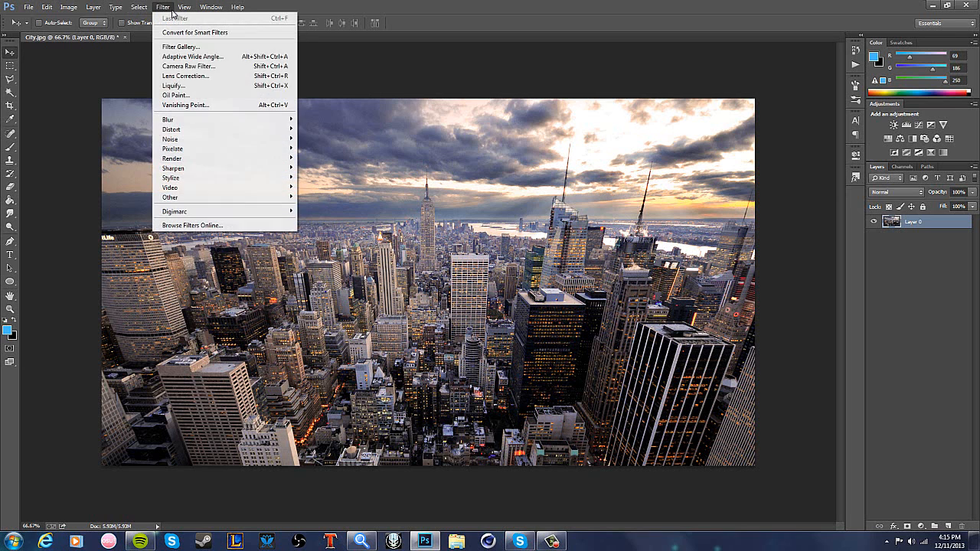
mouse_move(179, 121)
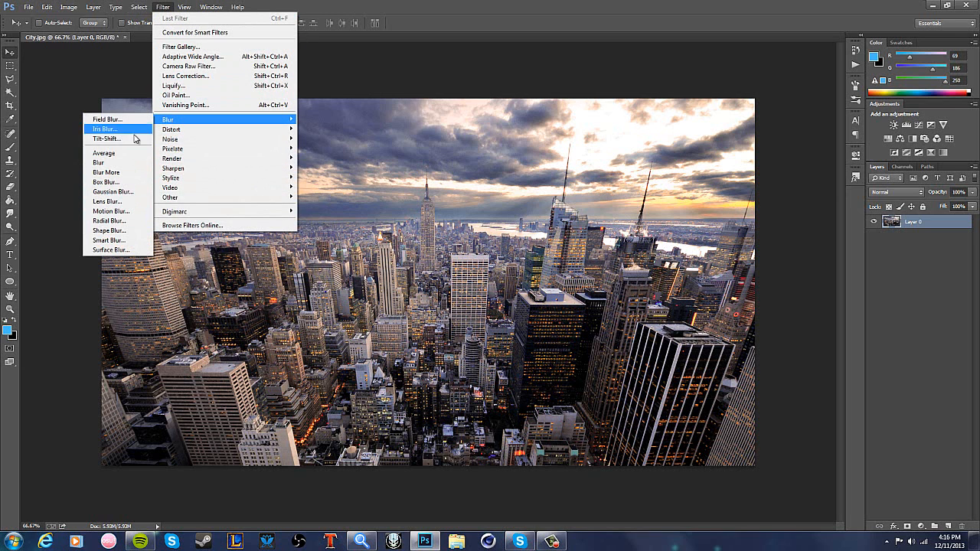
left_click(127, 136)
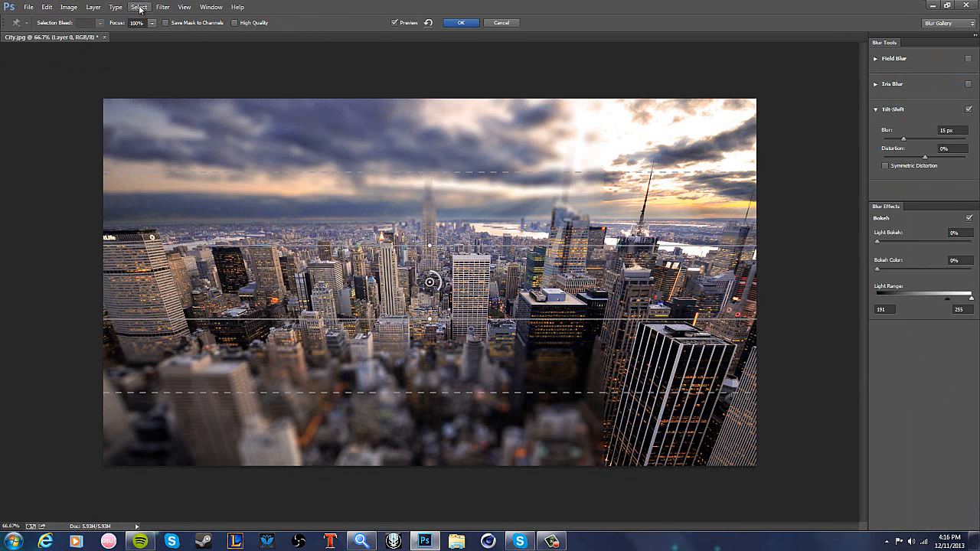
left_click(162, 7)
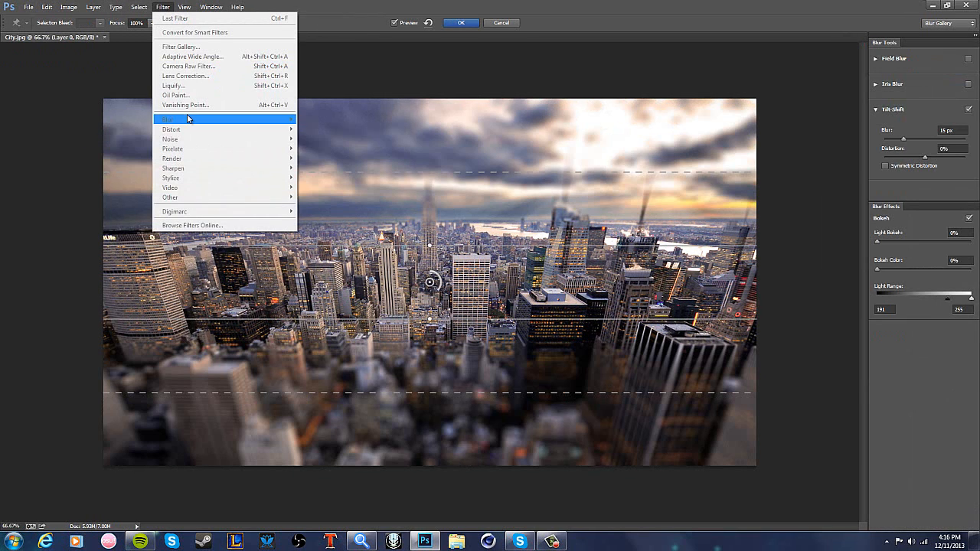
left_click(698, 15)
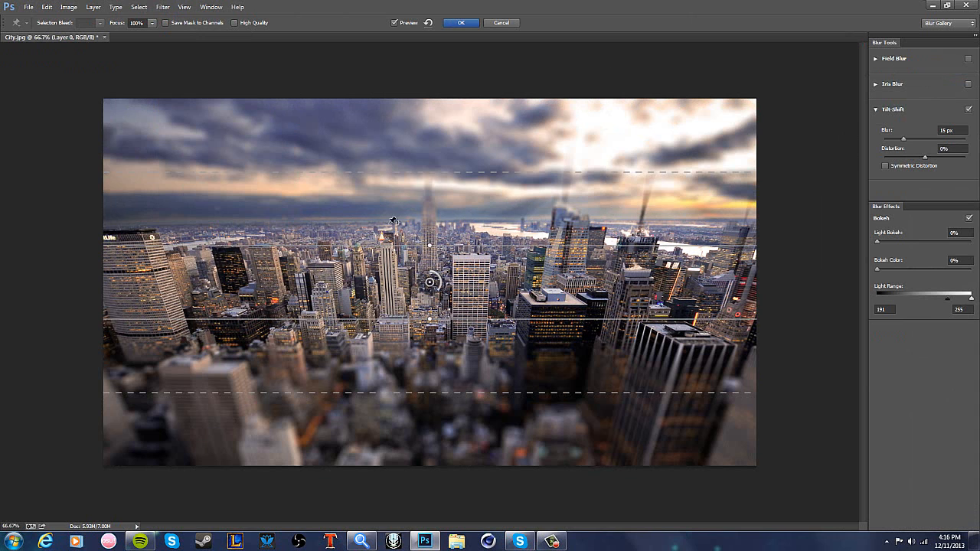
left_click(465, 24)
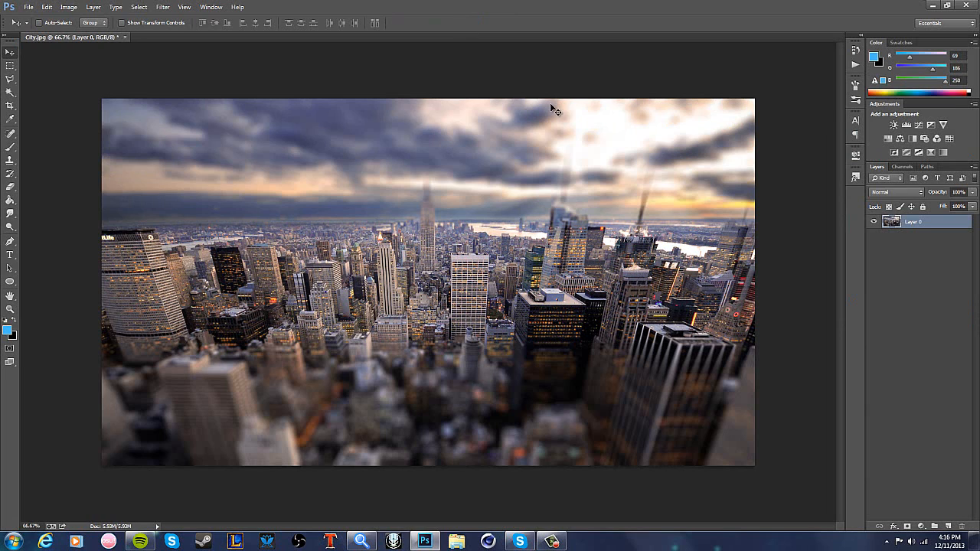
key("ctrl+z")
Duplicate Layer 0 and toggle the copy's visibility off and back on.
left_click_drag(927, 224, 959, 525)
left_click_drag(936, 223, 948, 526)
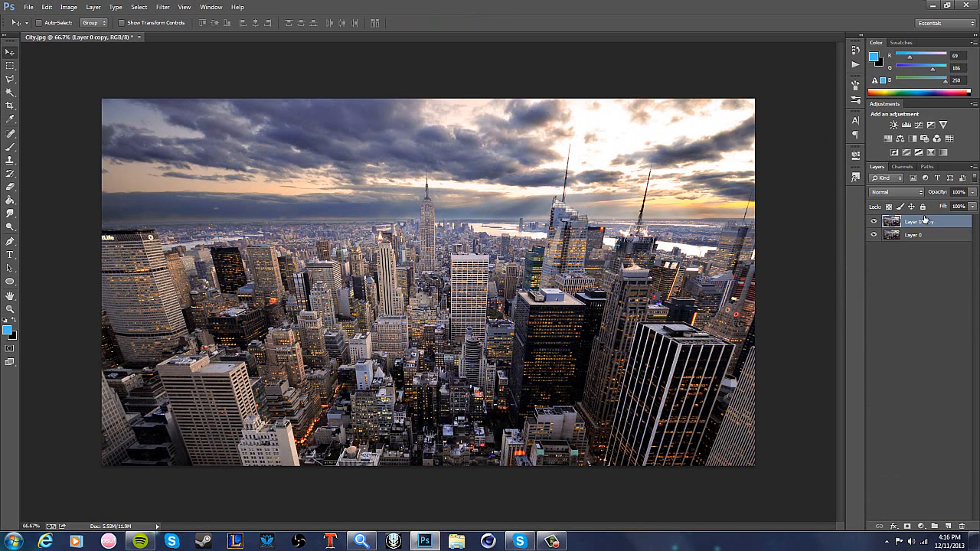
left_click(875, 222)
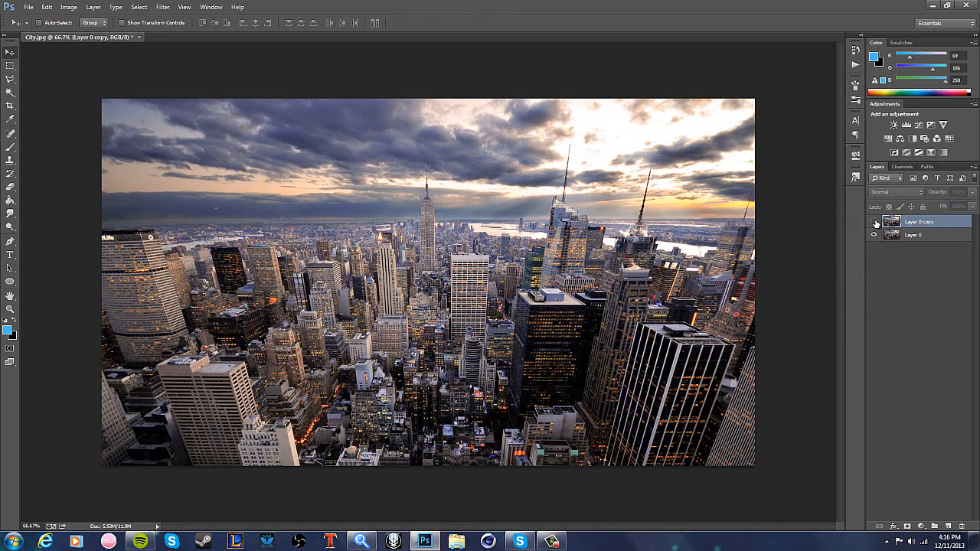
left_click(875, 221)
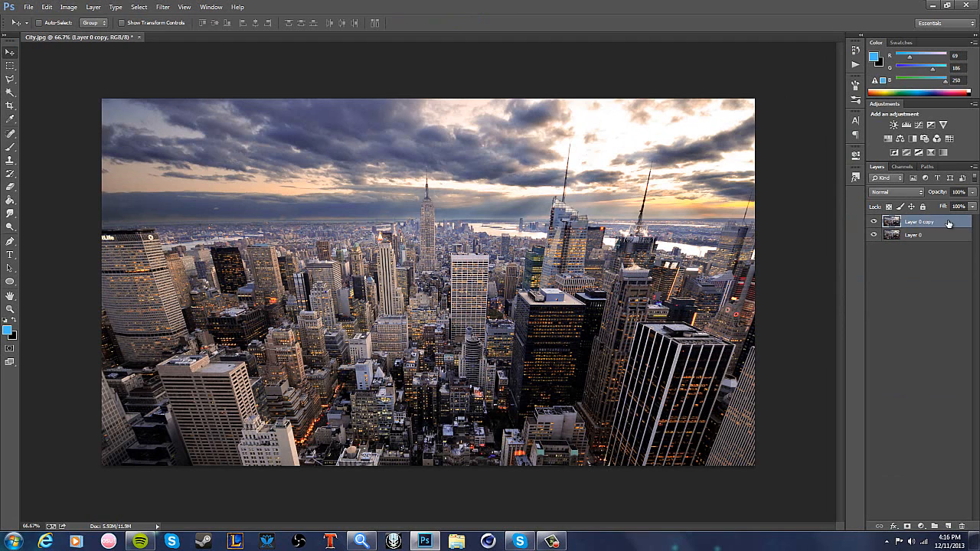
Try a 28 px Tilt-Shift blur with both dashed fade lines moved outward on the duplicate layer, and undo it.
left_click(163, 7)
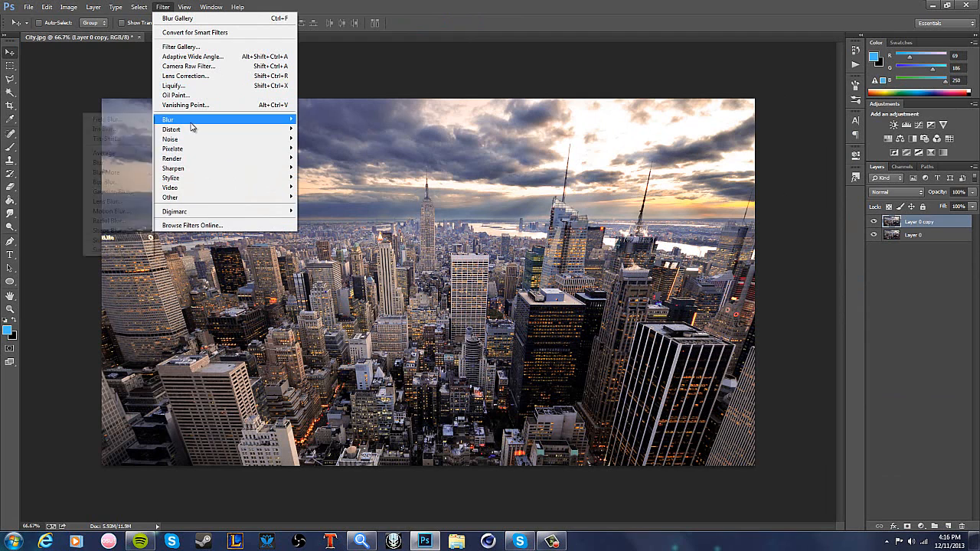
mouse_move(166, 121)
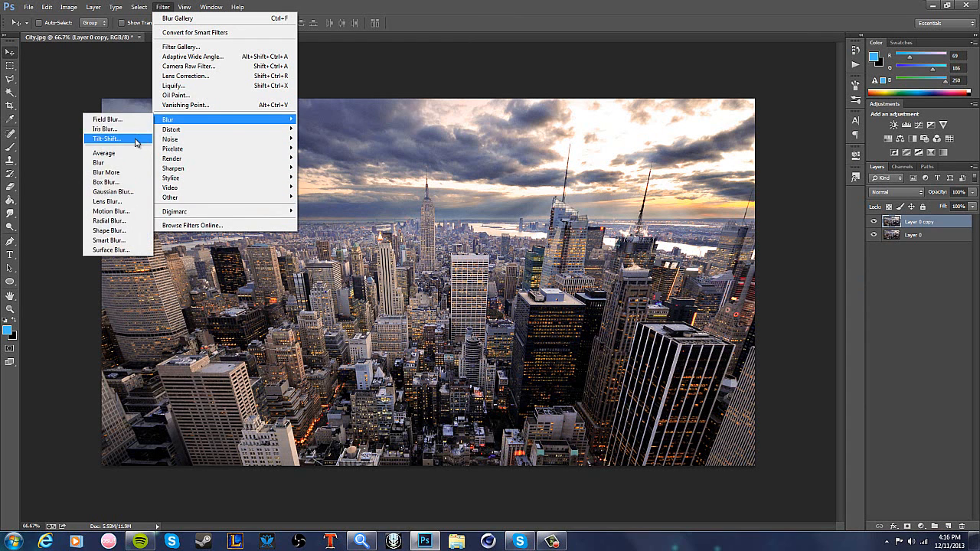
left_click(132, 133)
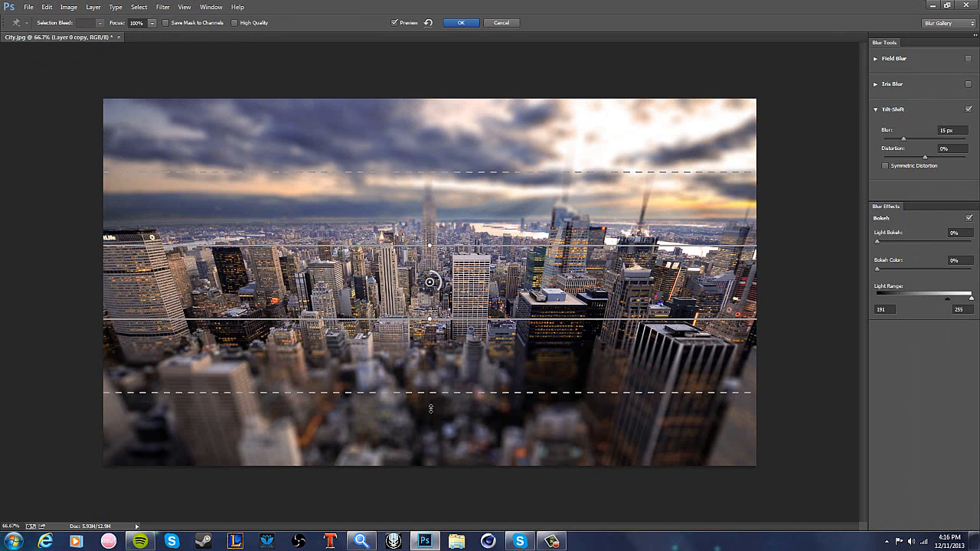
left_click_drag(430, 409, 432, 423)
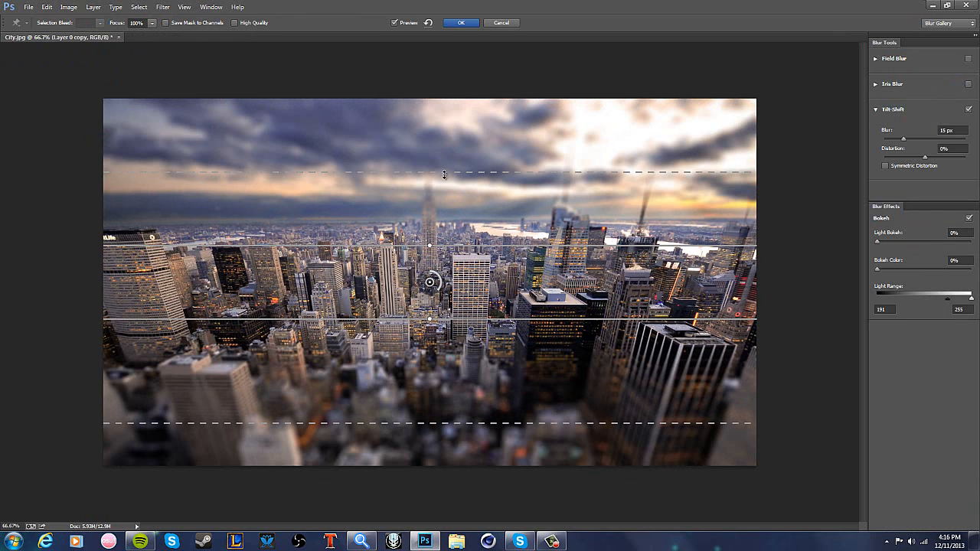
left_click_drag(444, 174, 450, 145)
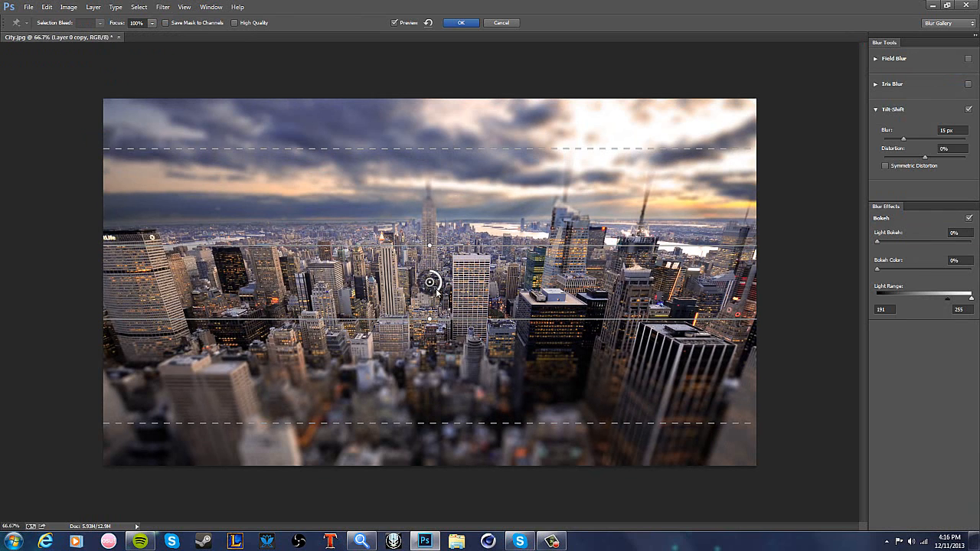
left_click_drag(431, 296, 427, 293)
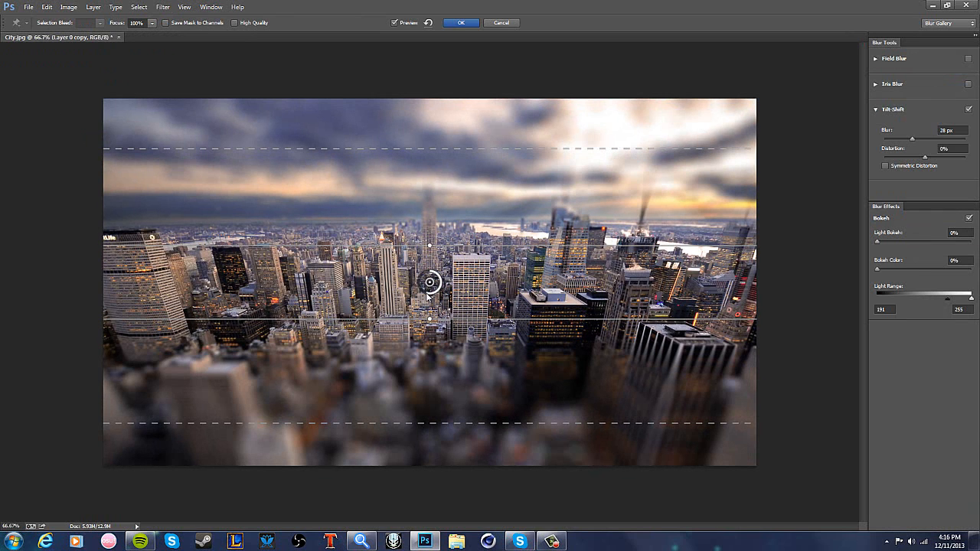
left_click(471, 23)
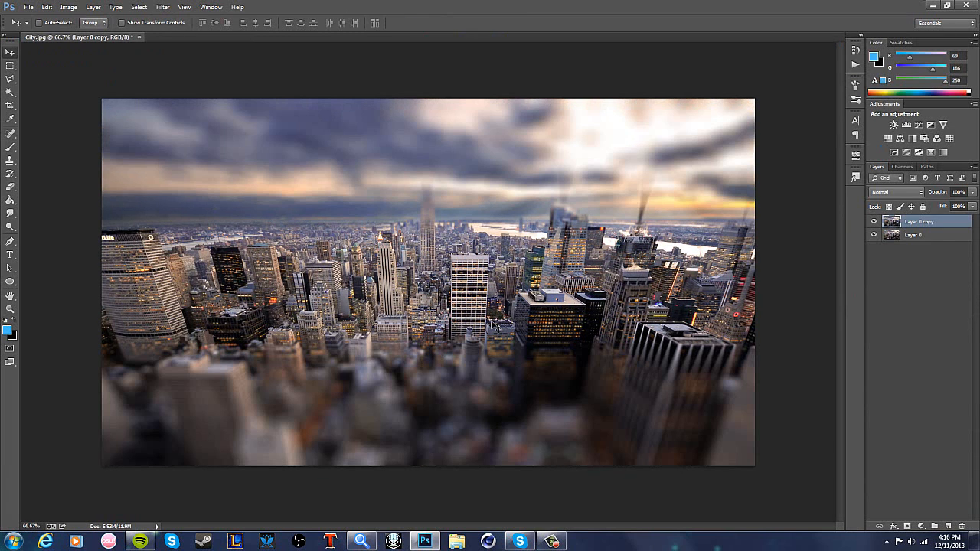
key("ctrl+z")
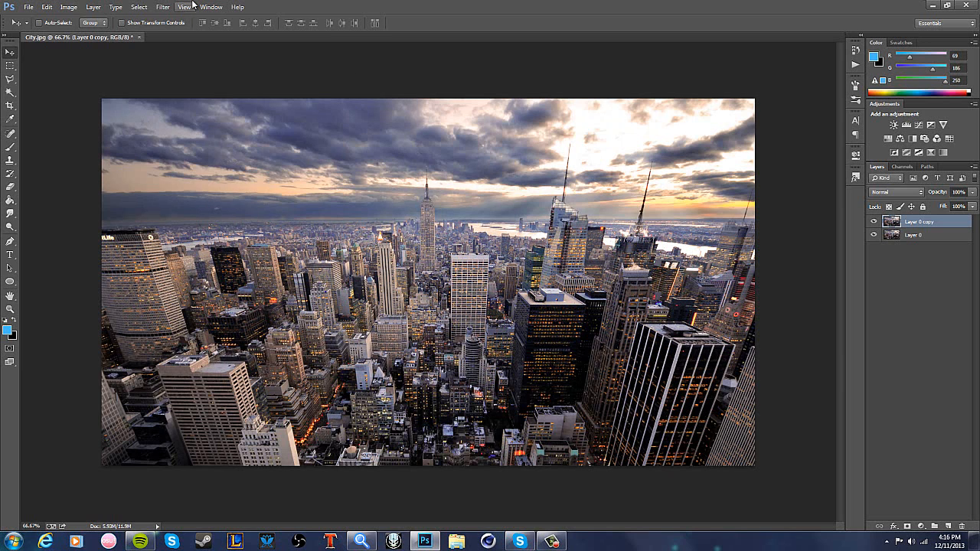
Start a Tilt-Shift blur on the duplicate layer and set its distortion to 100%.
left_click(163, 7)
mouse_move(236, 120)
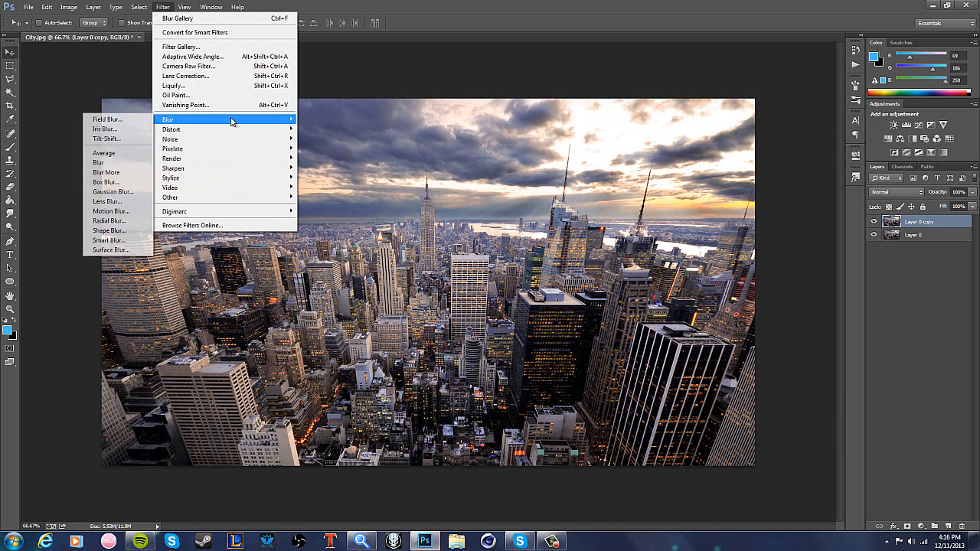
left_click(129, 139)
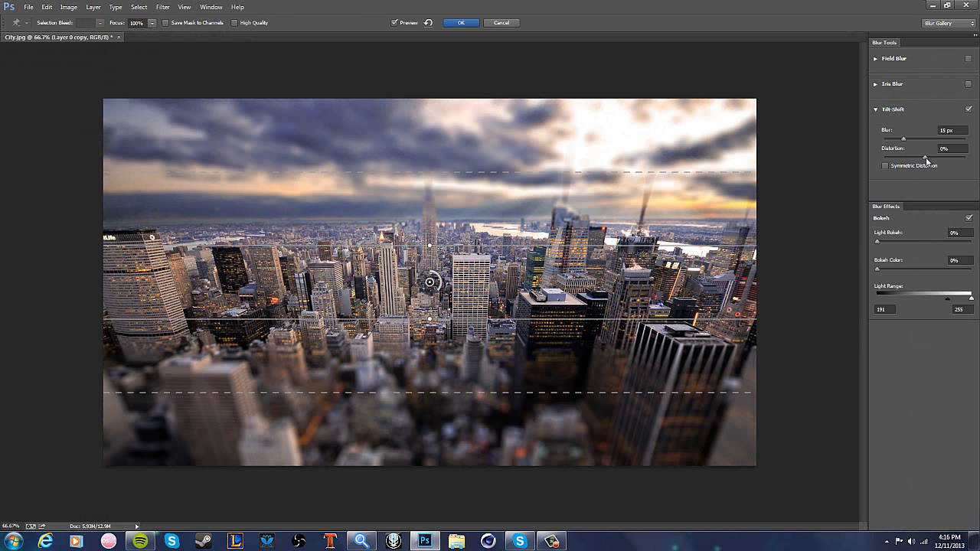
left_click_drag(925, 158, 939, 158)
left_click_drag(939, 157, 965, 157)
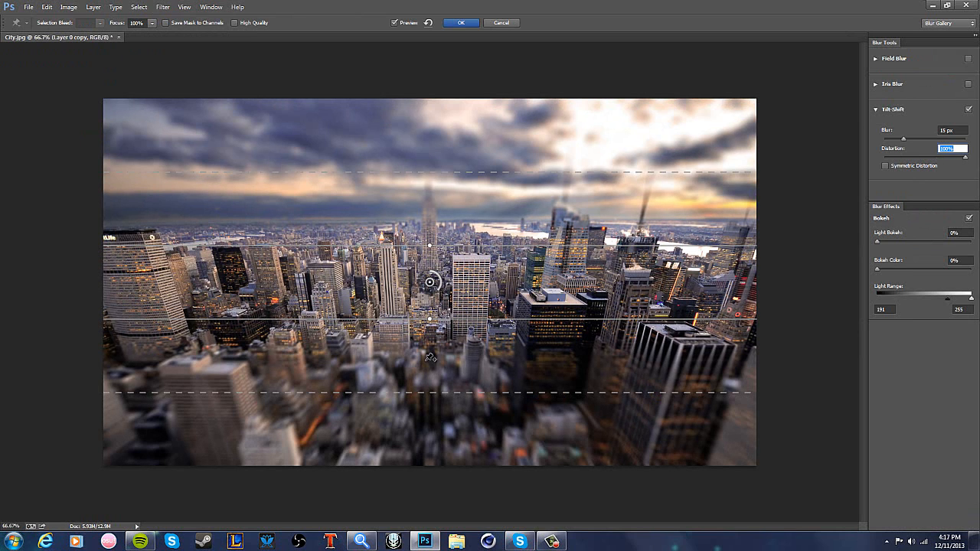
Extend the lower blur transition almost to the photo's bottom edge and the upper one into the clouds.
left_click_drag(426, 391, 426, 445)
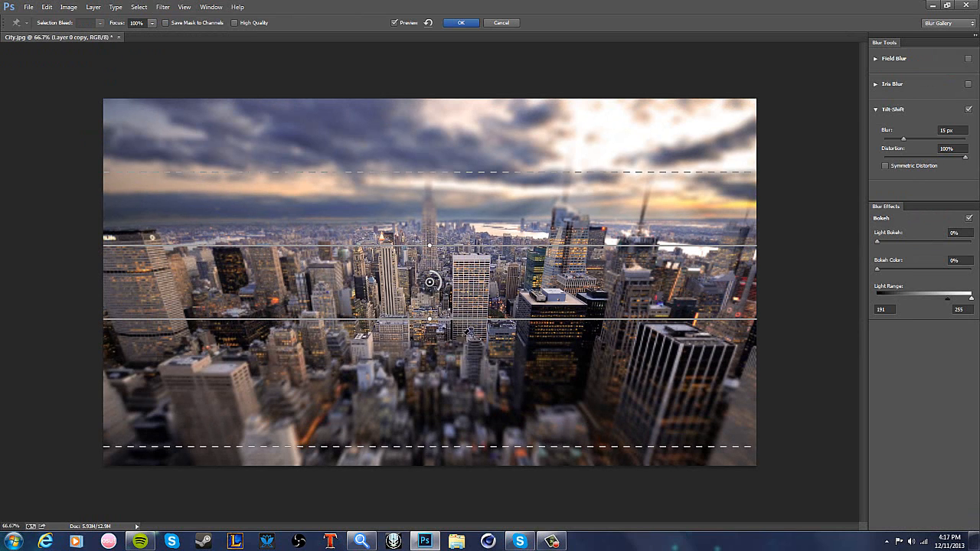
left_click_drag(433, 162, 426, 102)
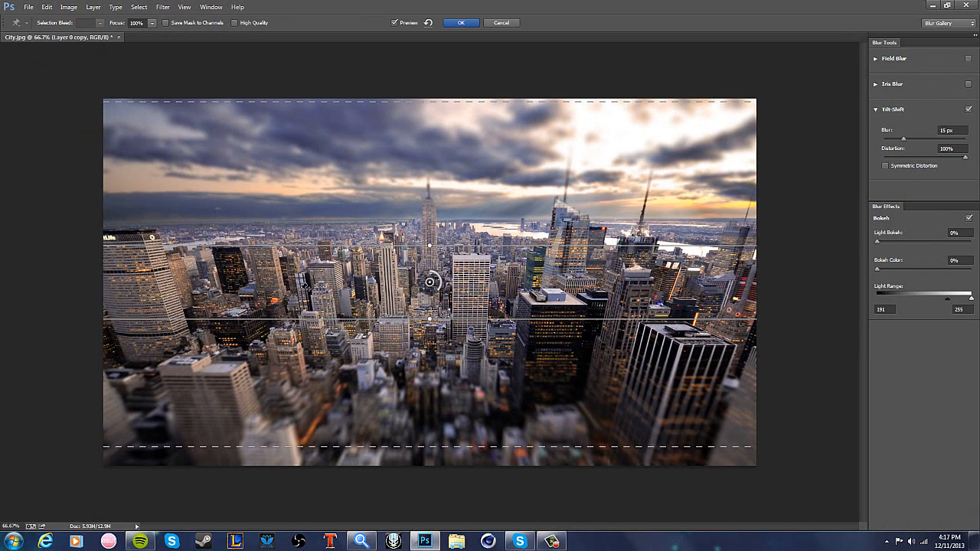
left_click_drag(444, 102, 443, 140)
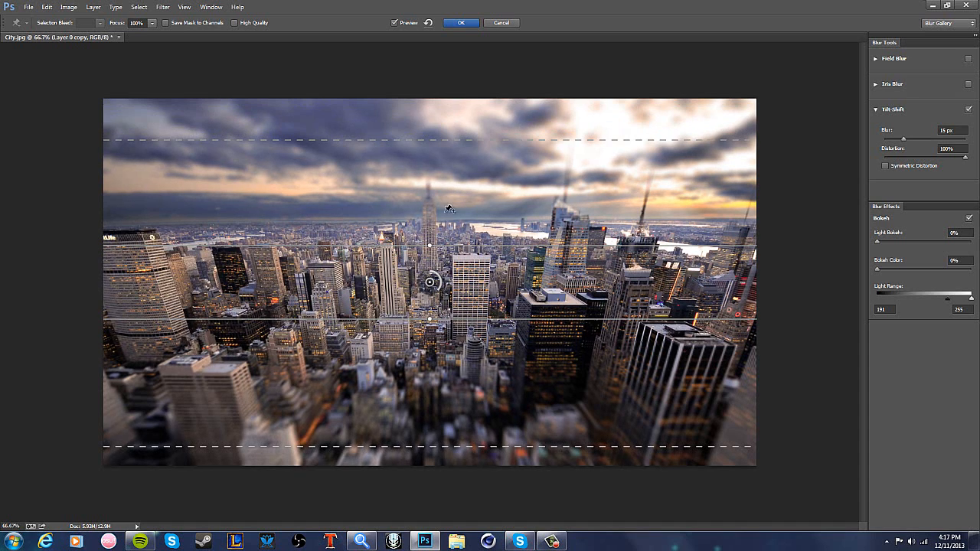
Tilt the focus band slightly downward to the right across the skyline and narrow its upper and lower blur transitions.
left_click_drag(430, 244, 440, 241)
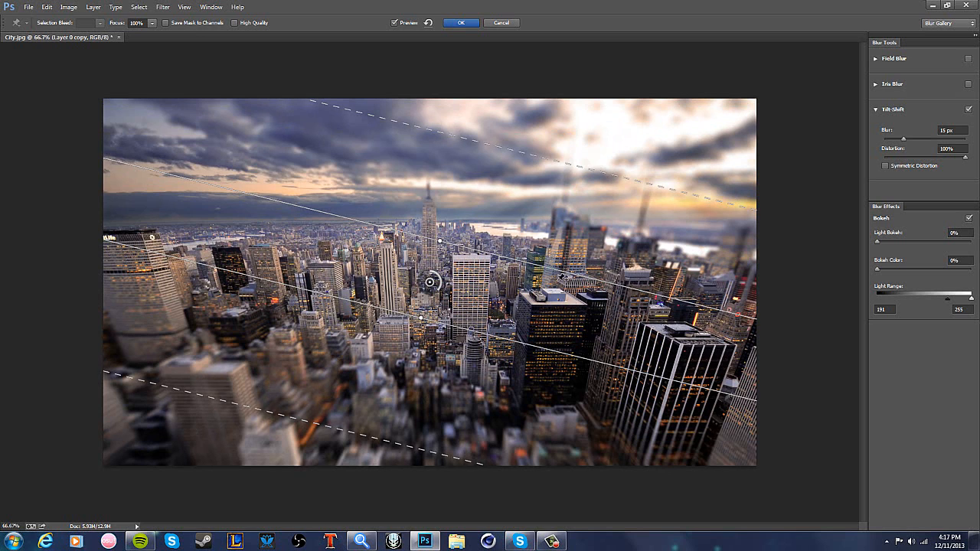
left_click_drag(482, 142, 457, 190)
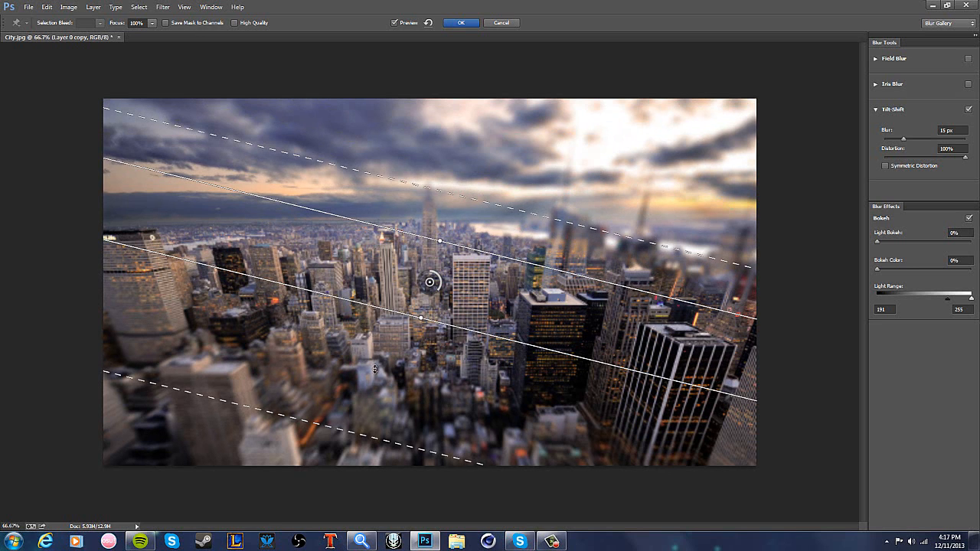
left_click_drag(375, 369, 375, 402)
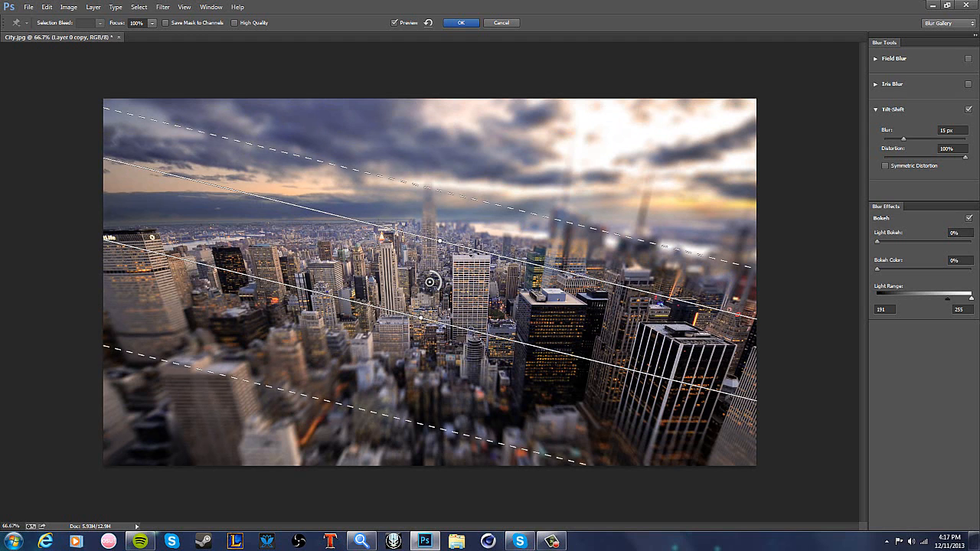
left_click_drag(452, 244, 472, 204)
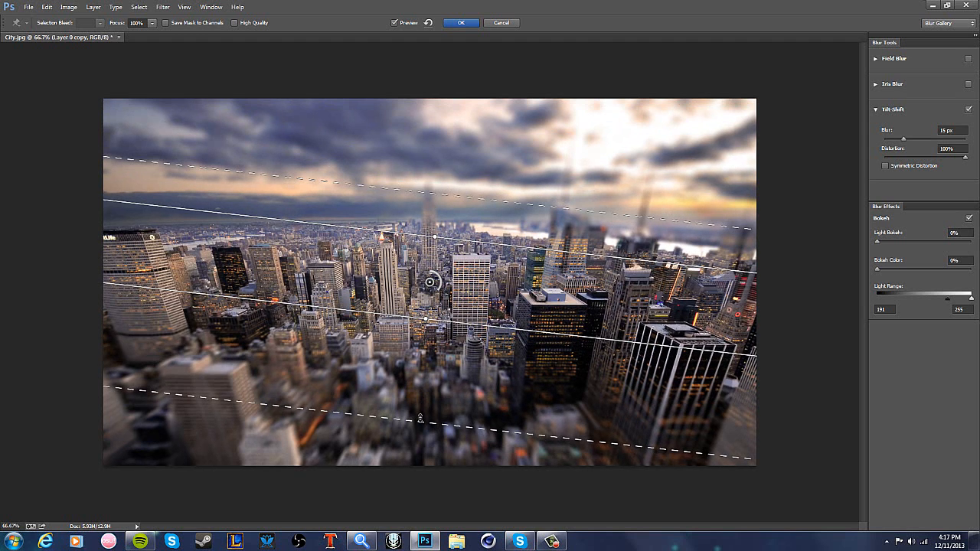
left_click_drag(419, 418, 420, 402)
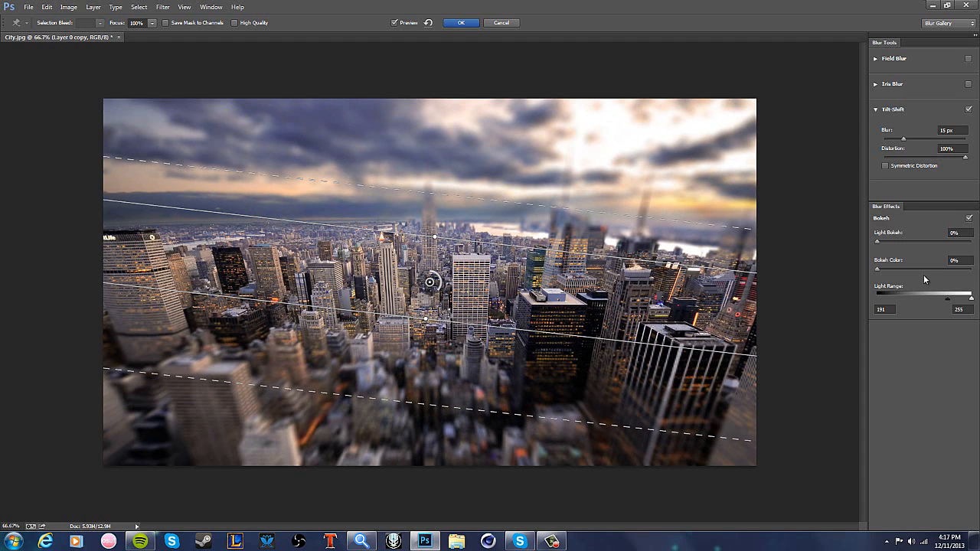
Try the tilt-shift with 28% light bokeh and 76% bokeh color, apply it to the duplicate layer, and undo it.
left_click_drag(877, 242, 948, 268)
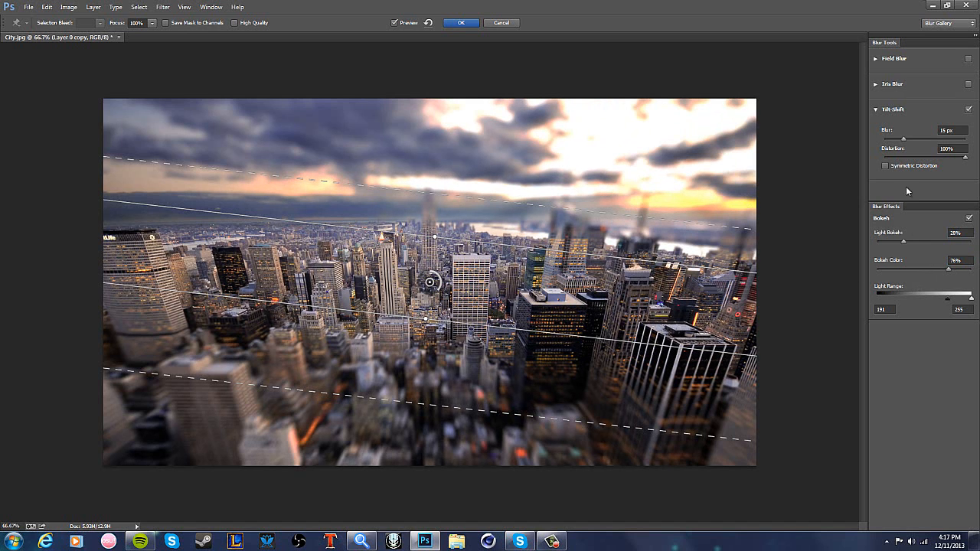
left_click(459, 22)
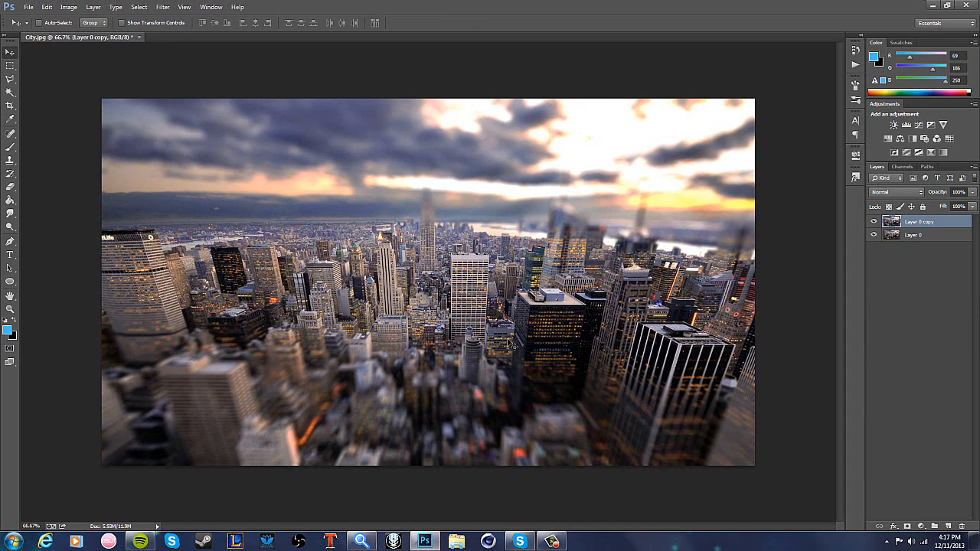
key("ctrl+z")
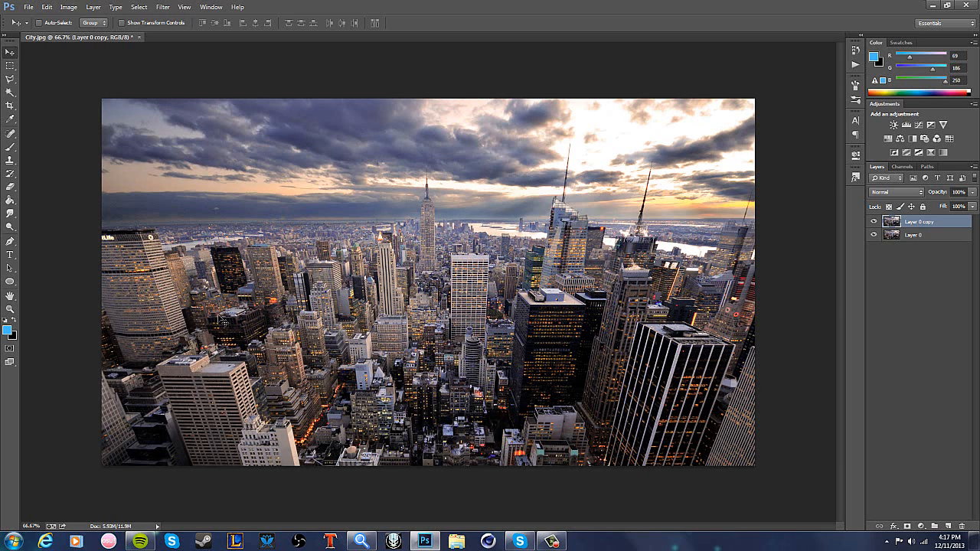
Add a new empty layer above the duplicate layer and set its blending mode to Color.
left_click(948, 527)
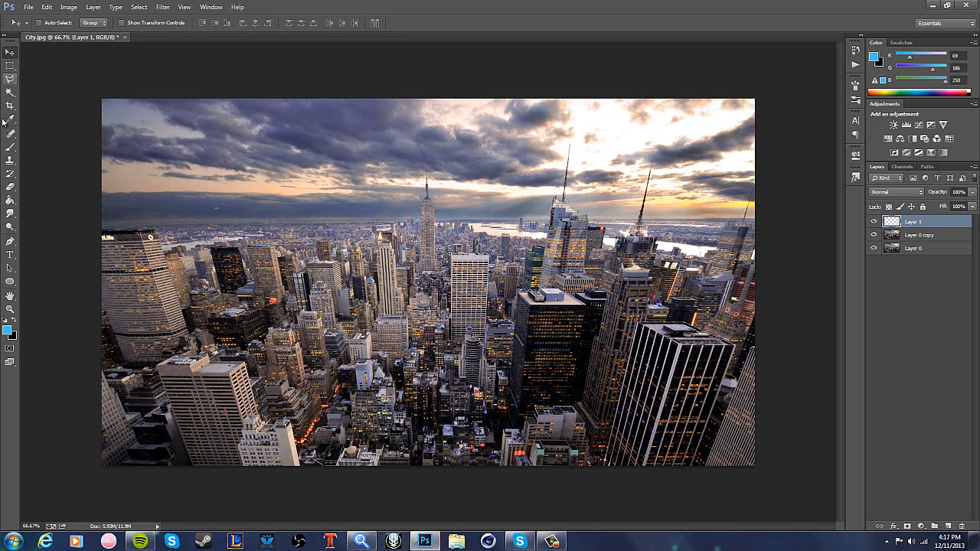
left_click(10, 308)
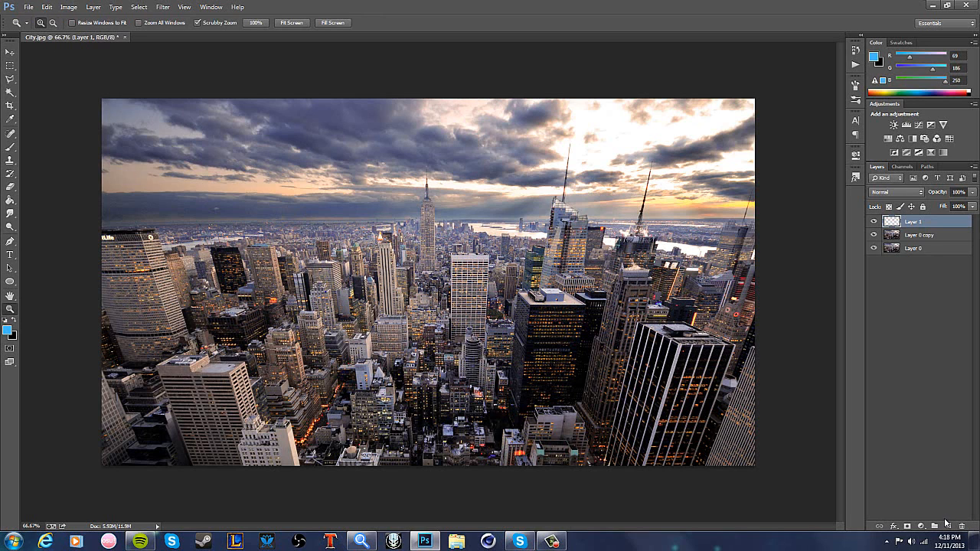
left_click(903, 193)
left_click(892, 448)
left_click(508, 297)
left_click(507, 297)
scroll(355, 273, "up", 1)
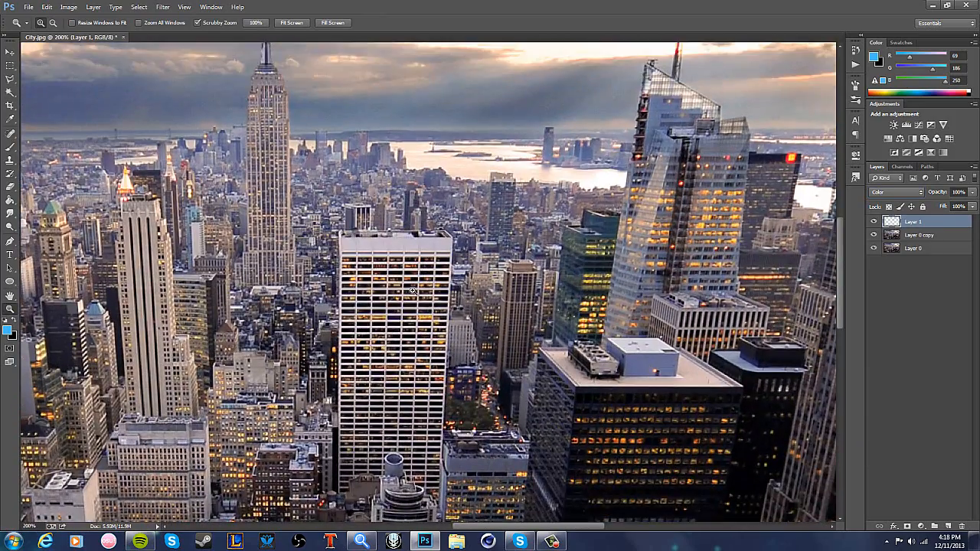
Trace a closed Pen tool path around the white office tower in the photo's center, following the rooftops in front of its base.
scroll(355, 273, "down", 1)
left_click(381, 261)
left_click(10, 241)
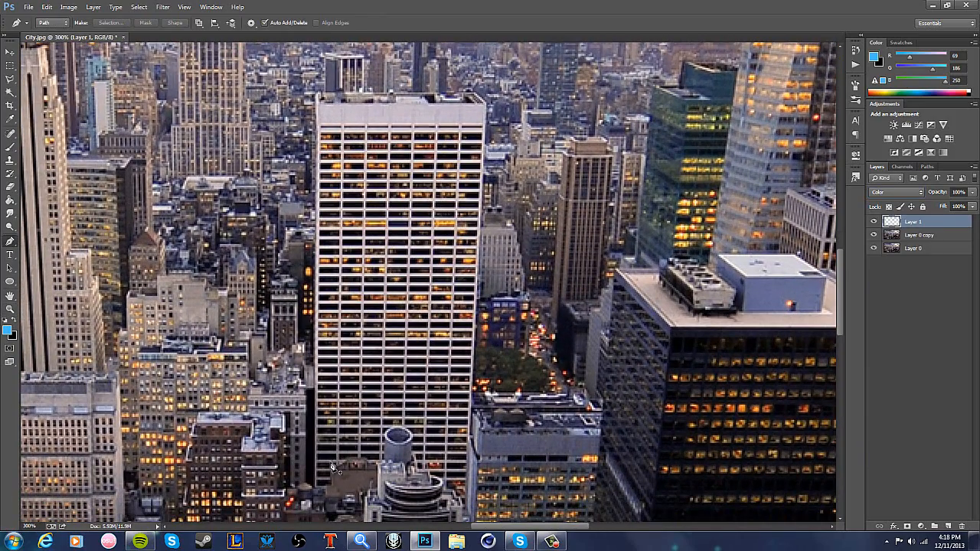
left_click(318, 491)
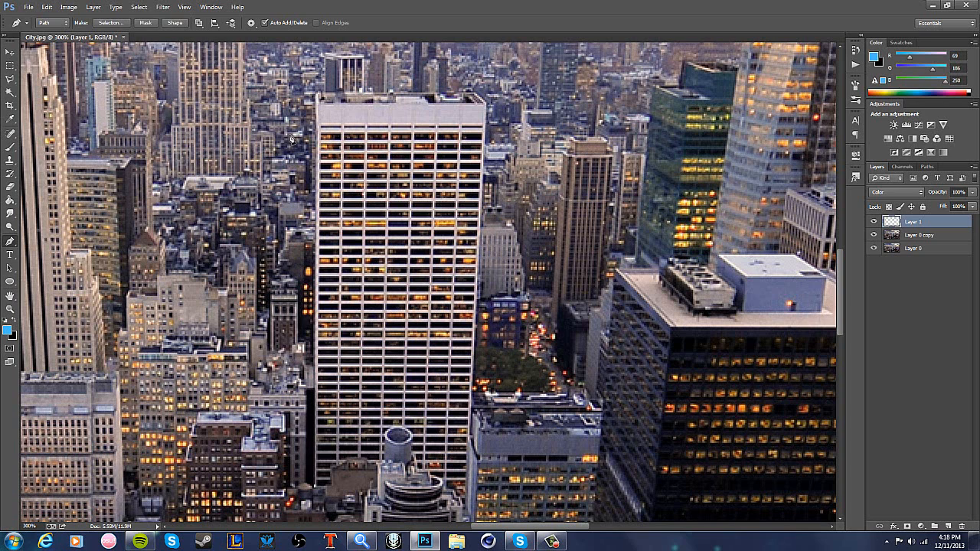
left_click(317, 97)
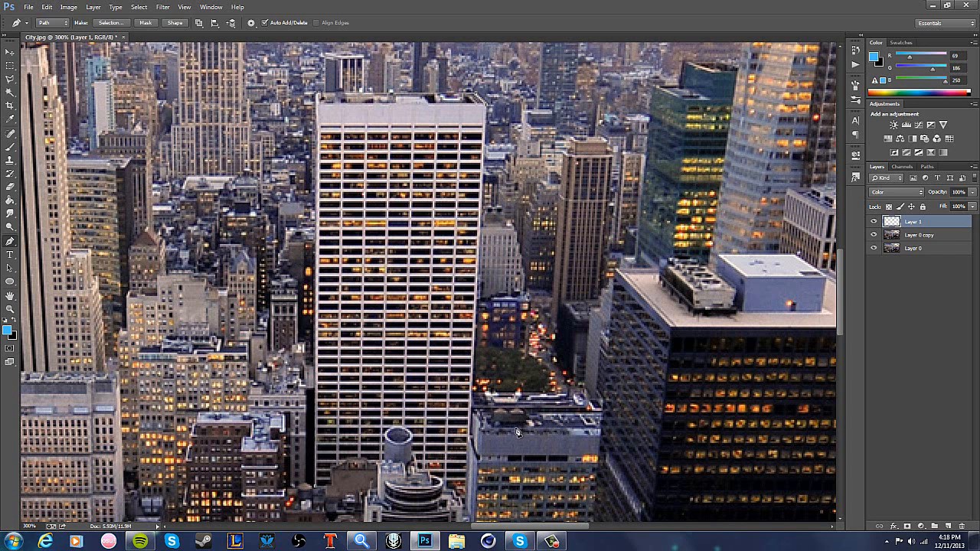
scroll(481, 391, "down", 2)
scroll(479, 442, "down", 1)
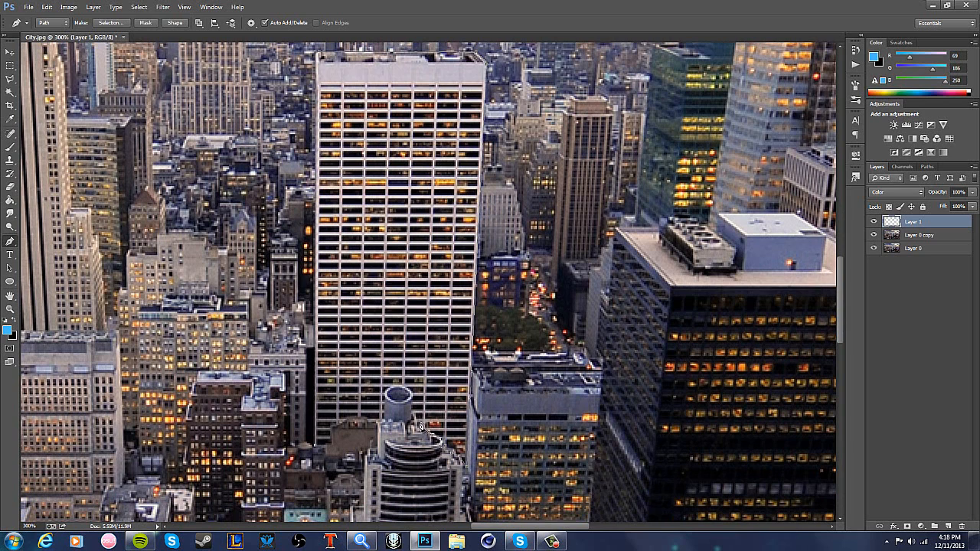
mouse_move(397, 389)
left_mouse_down()
mouse_move(374, 417)
mouse_move(340, 417)
mouse_move(335, 446)
mouse_move(319, 451)
left_mouse_up()
Convert the tower path into a selection, fill it with the light blue foreground color on Layer 1, and deselect it.
right_click(365, 255)
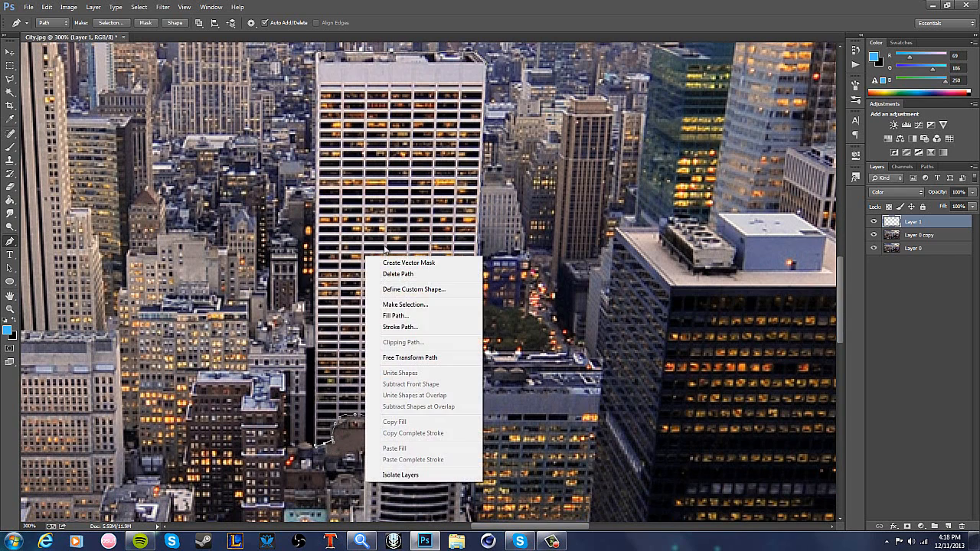
left_click(404, 305)
left_click(535, 162)
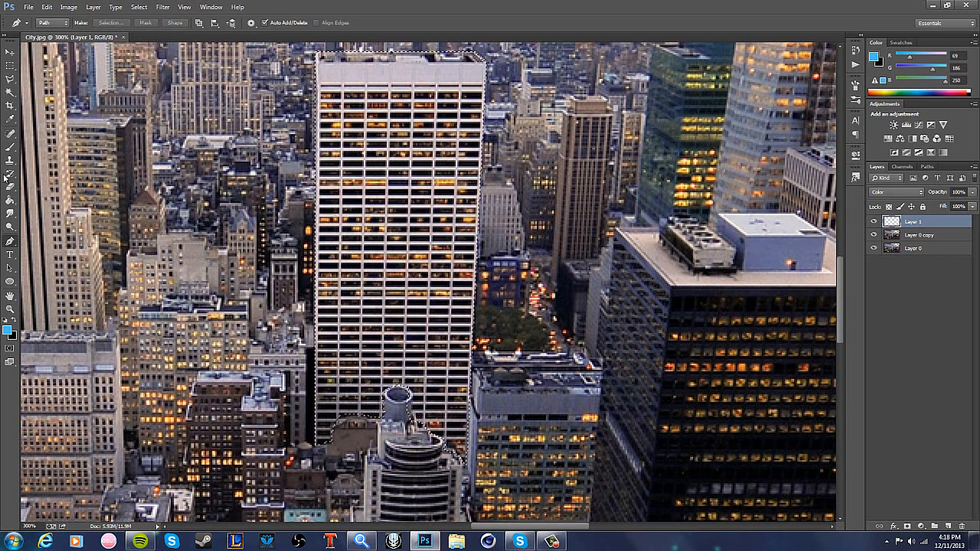
left_click(10, 200)
left_click(433, 155)
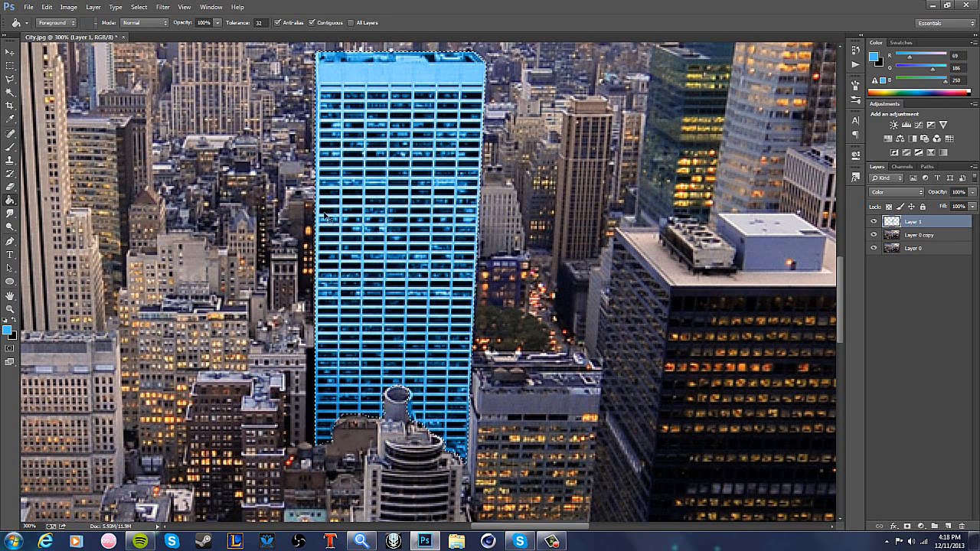
left_click(10, 52)
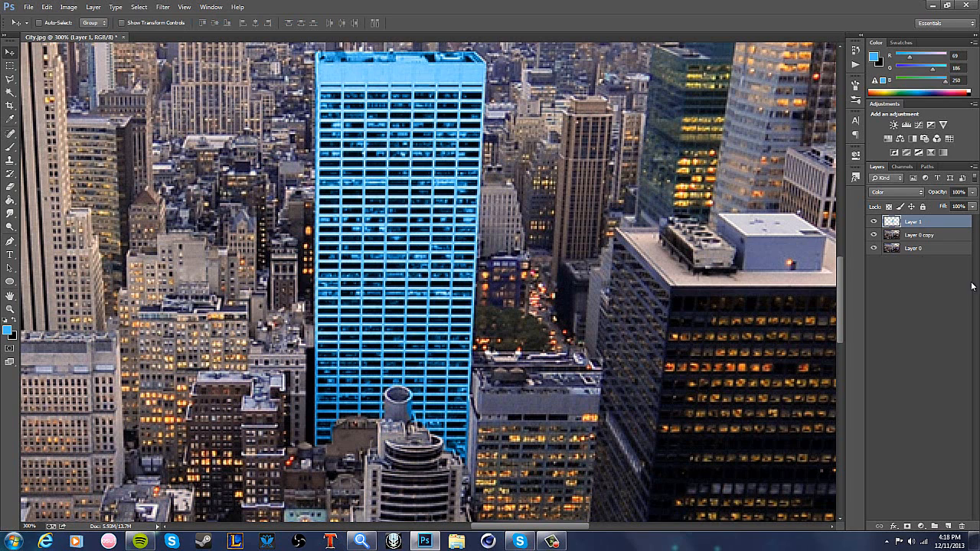
Lower the opacity of the blue color layer to 67% and view the whole photo.
left_click(971, 192)
left_click_drag(973, 203, 957, 204)
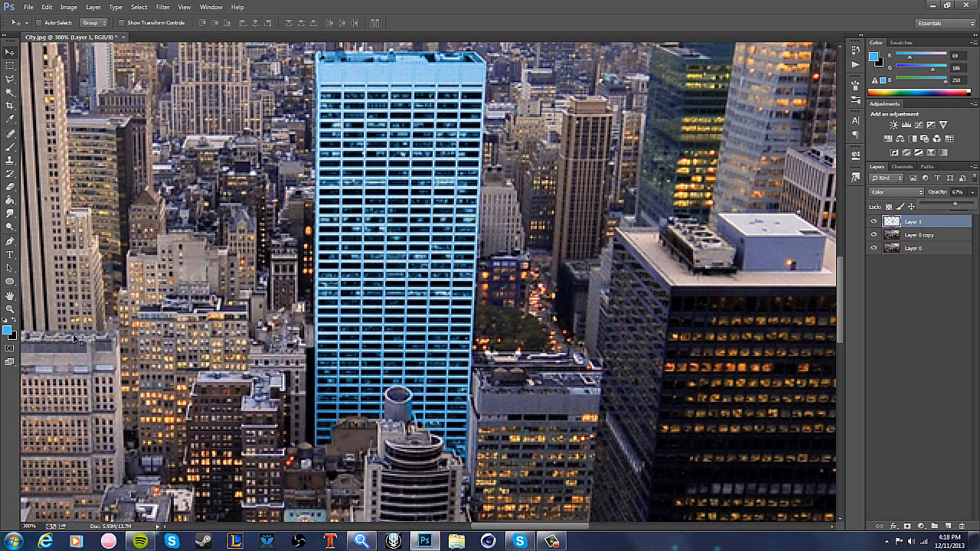
left_click(10, 308)
left_click(55, 23)
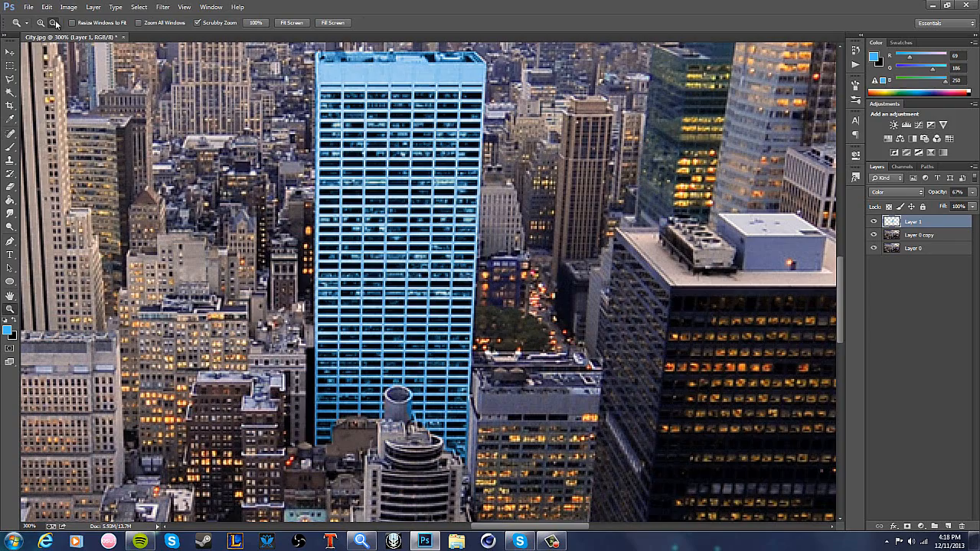
left_click(278, 215)
left_click(285, 216)
left_click(396, 269)
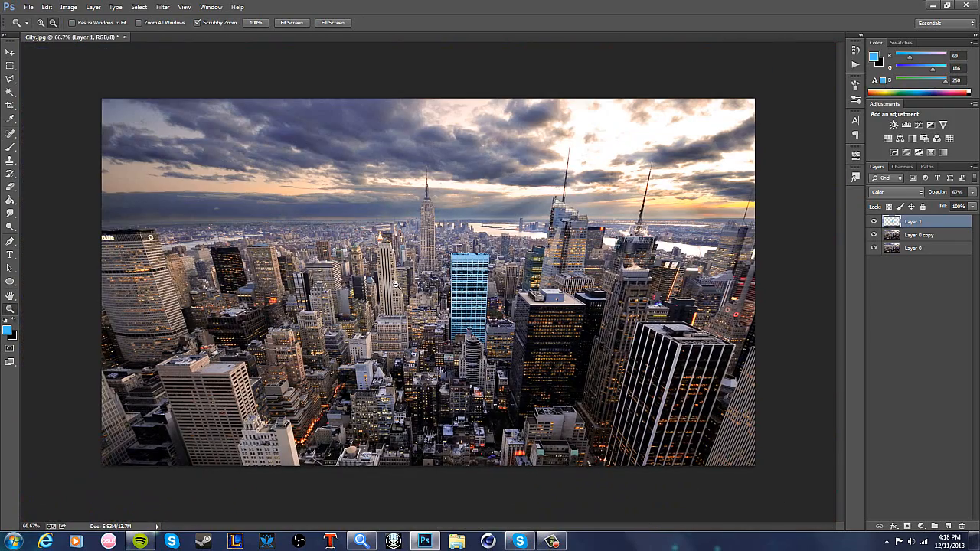
left_click(162, 7)
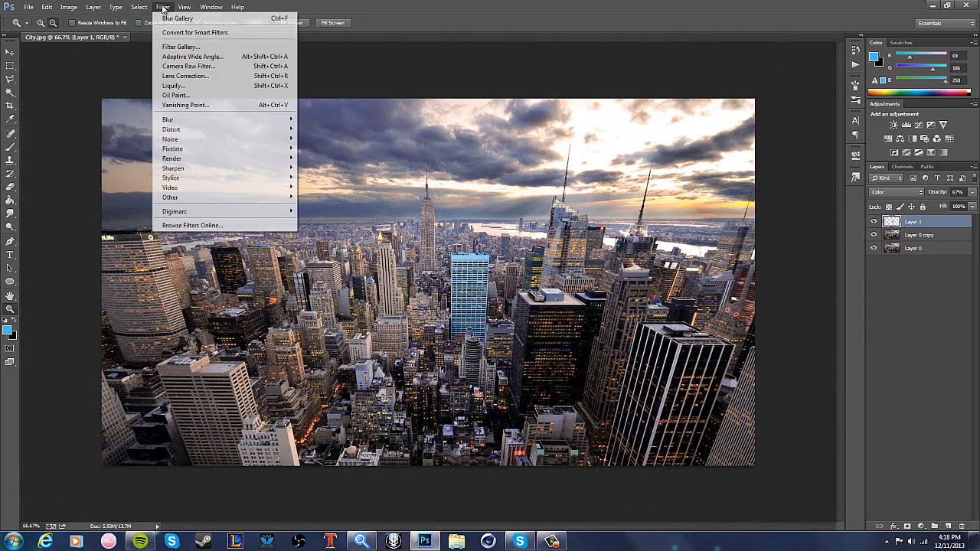
mouse_move(175, 119)
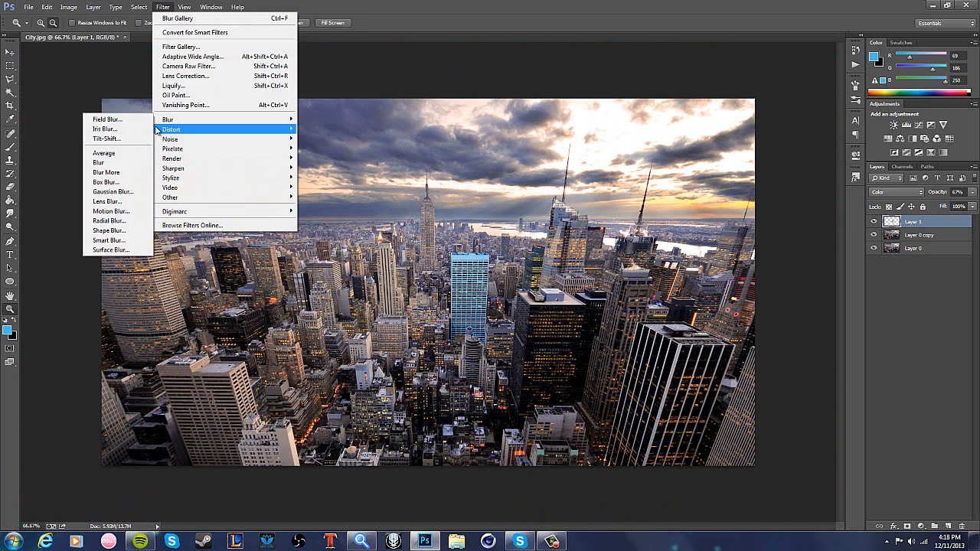
left_click(144, 141)
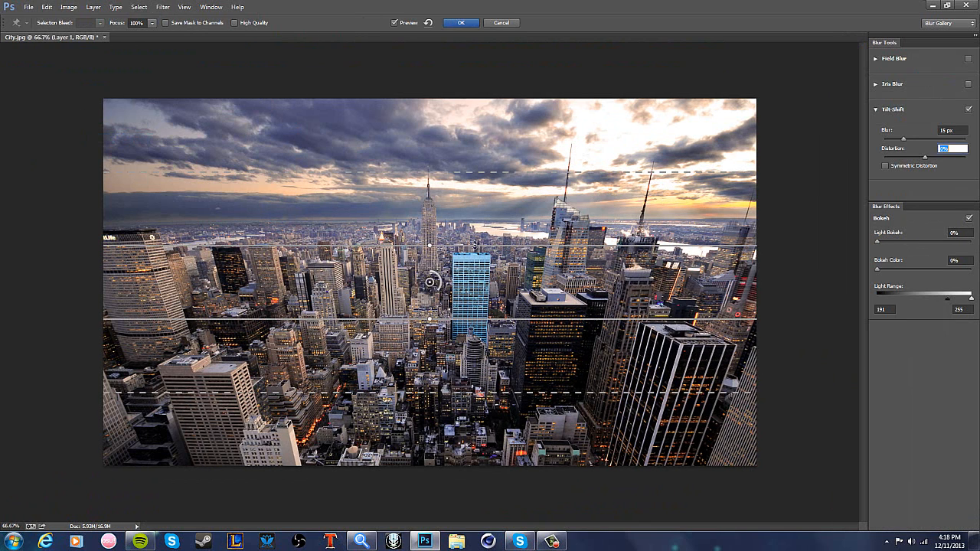
left_click_drag(474, 245, 473, 256)
left_click_drag(459, 392, 461, 367)
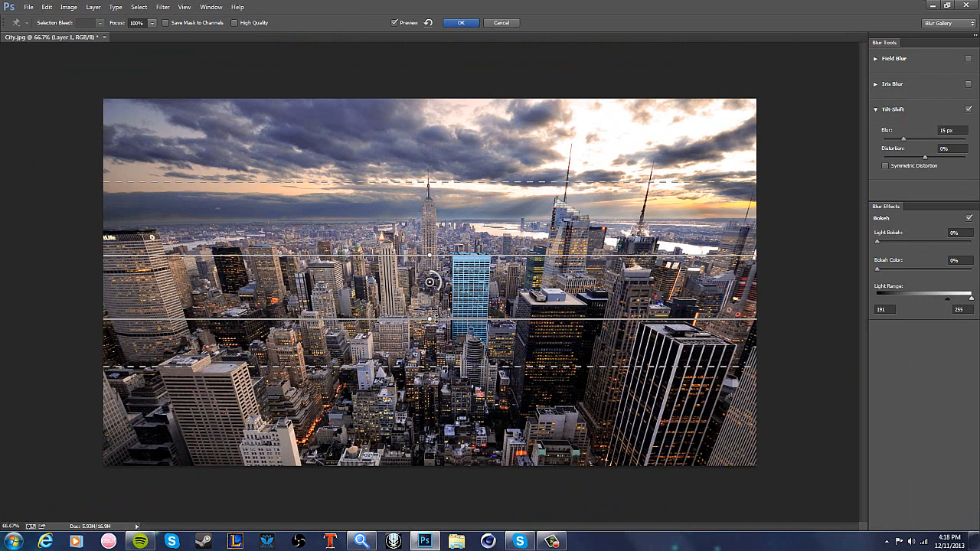
left_click_drag(430, 282, 478, 277)
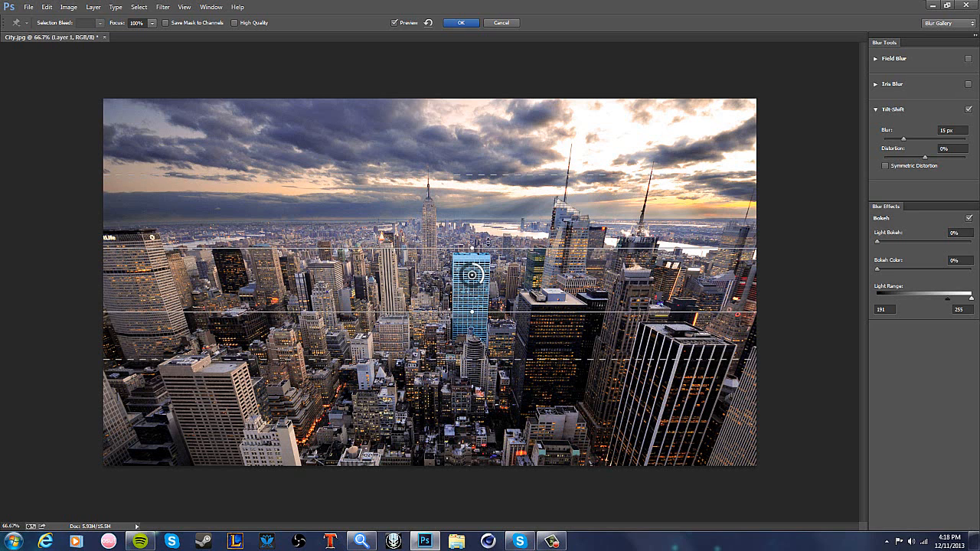
left_click_drag(424, 180, 421, 217)
left_click_drag(467, 359, 467, 346)
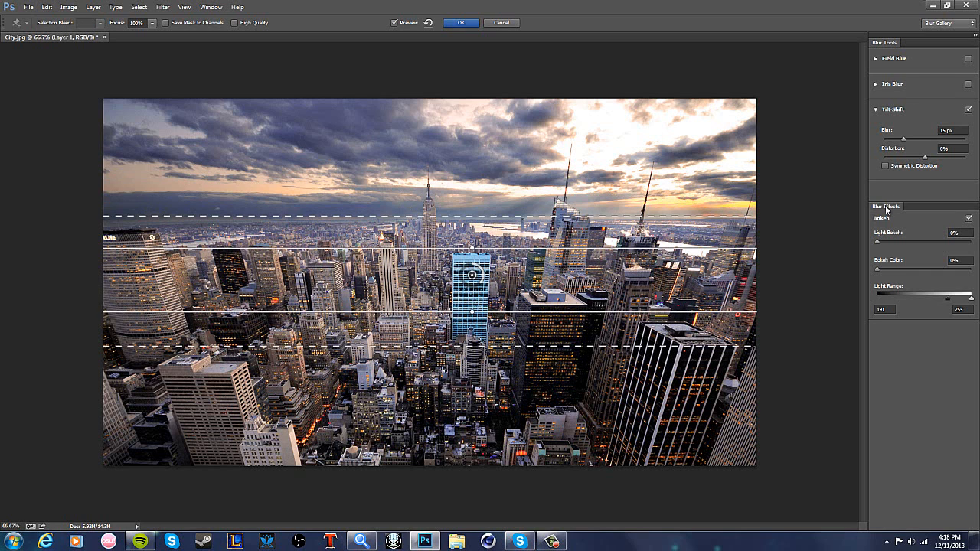
left_click(919, 139)
left_click(503, 23)
Start a 15 px Tilt-Shift blur on the Layer 0 copy layer and narrow its upper and lower blur transitions.
left_click(939, 234)
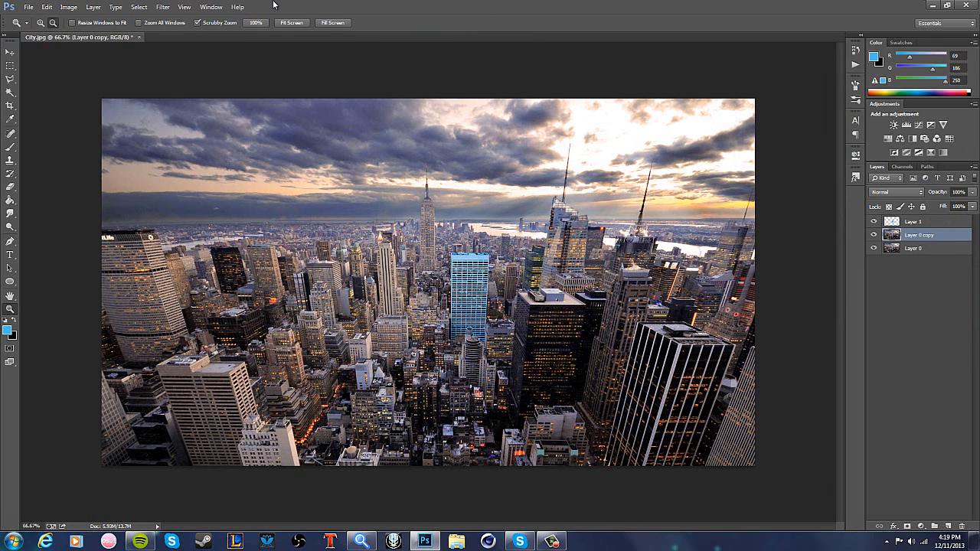
left_click(163, 7)
mouse_move(185, 123)
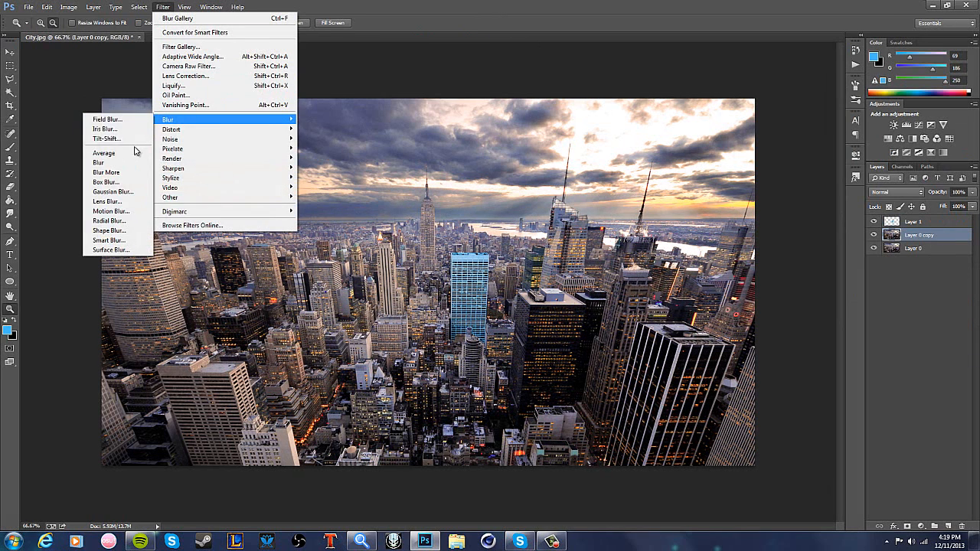
left_click(126, 139)
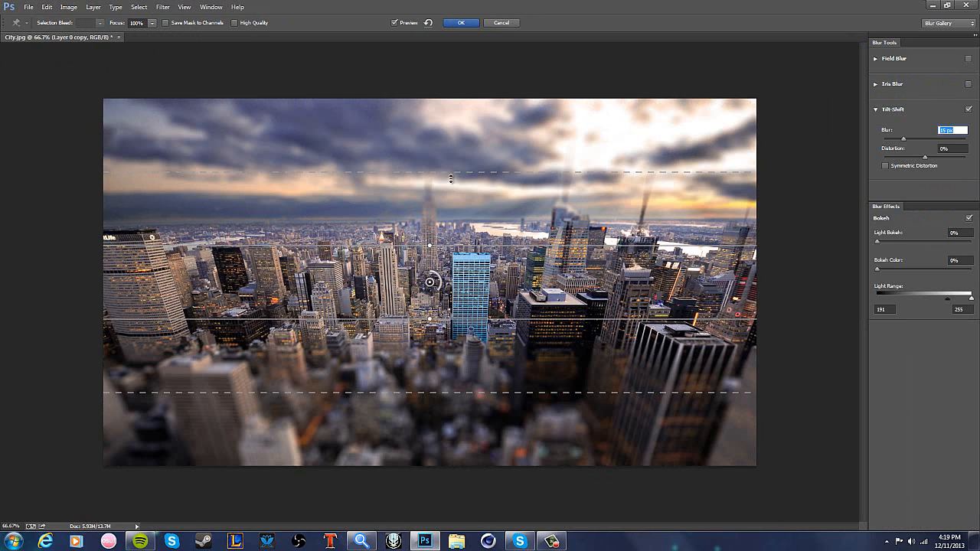
left_click_drag(459, 180, 459, 189)
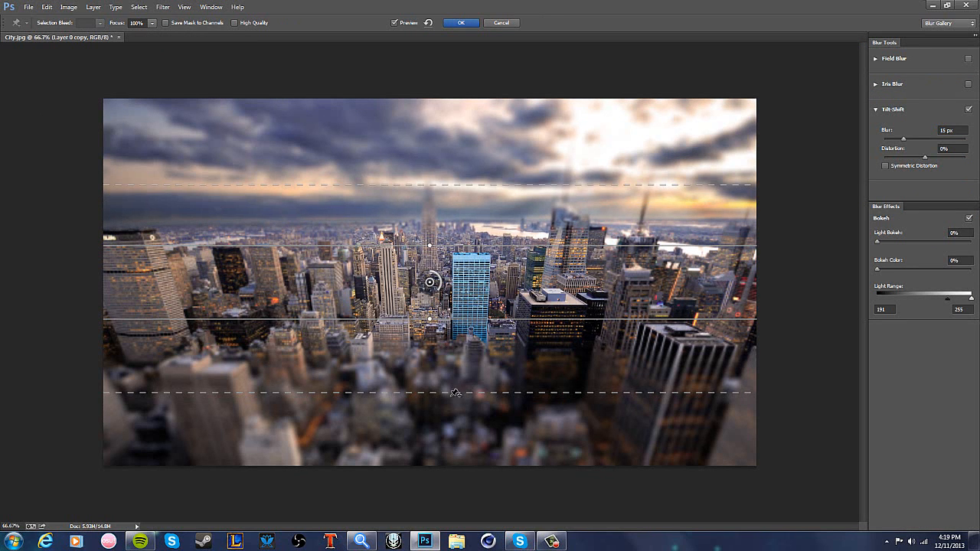
left_click_drag(453, 392, 453, 375)
Narrow the sharp focus band around the blue tower from both sides, compare with the unblurred photo, and apply the Tilt-Shift.
left_click_drag(458, 318, 458, 305)
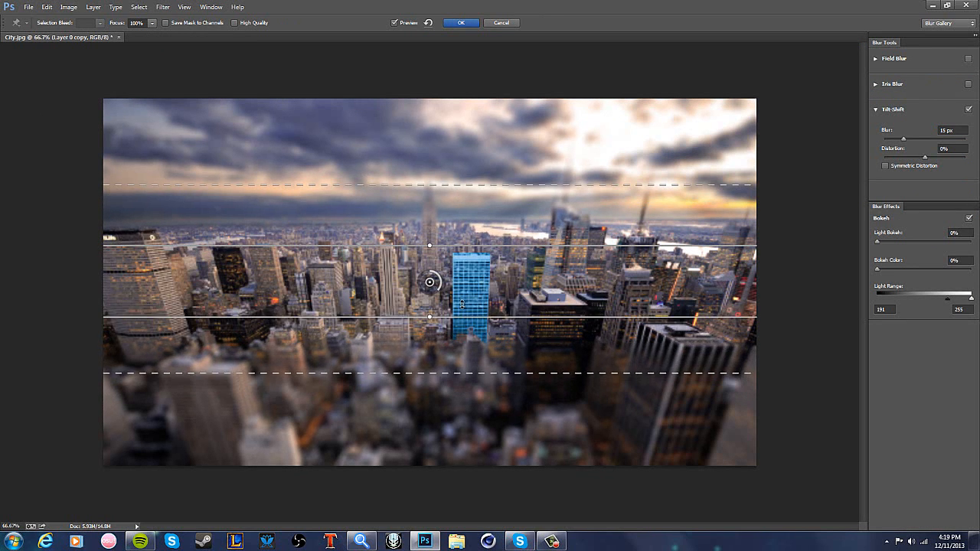
left_click_drag(481, 246, 481, 257)
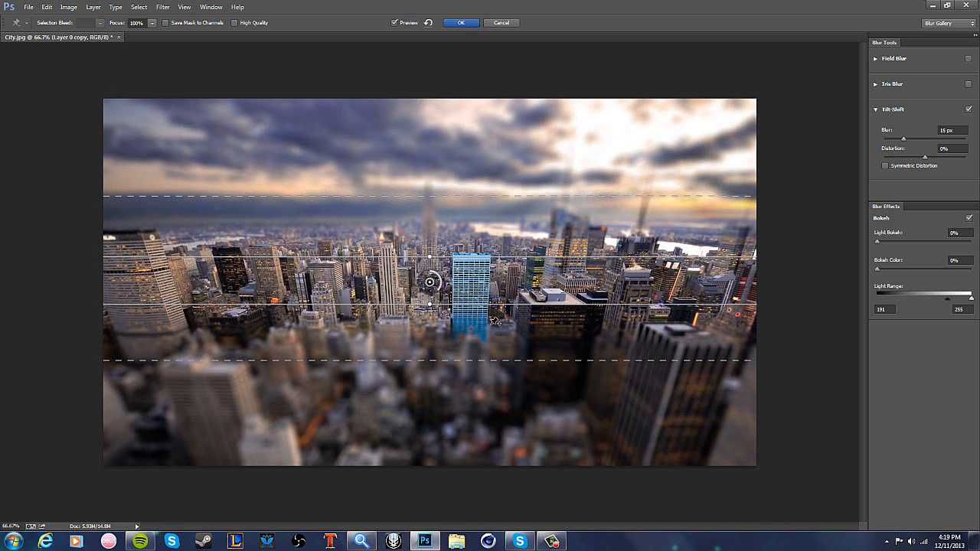
left_click(395, 23)
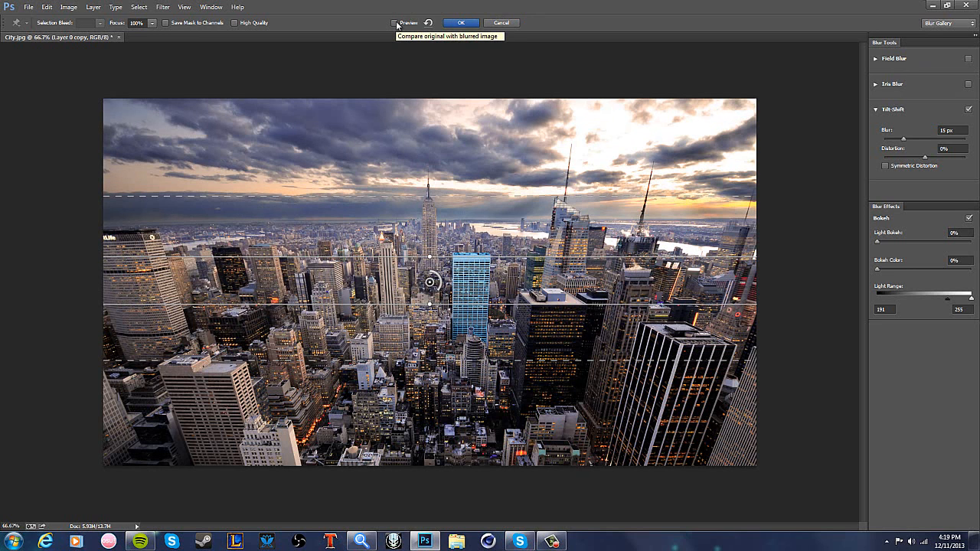
left_click(395, 23)
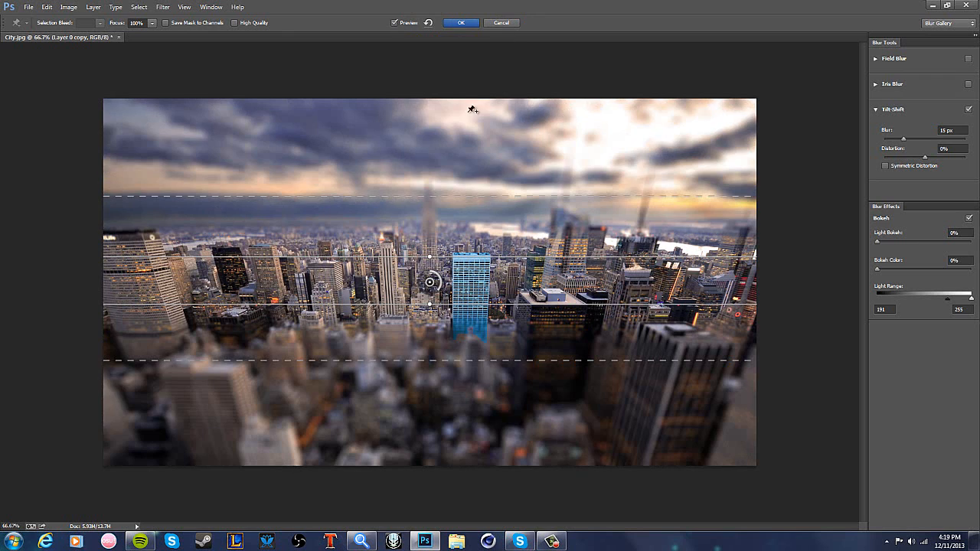
left_click(463, 23)
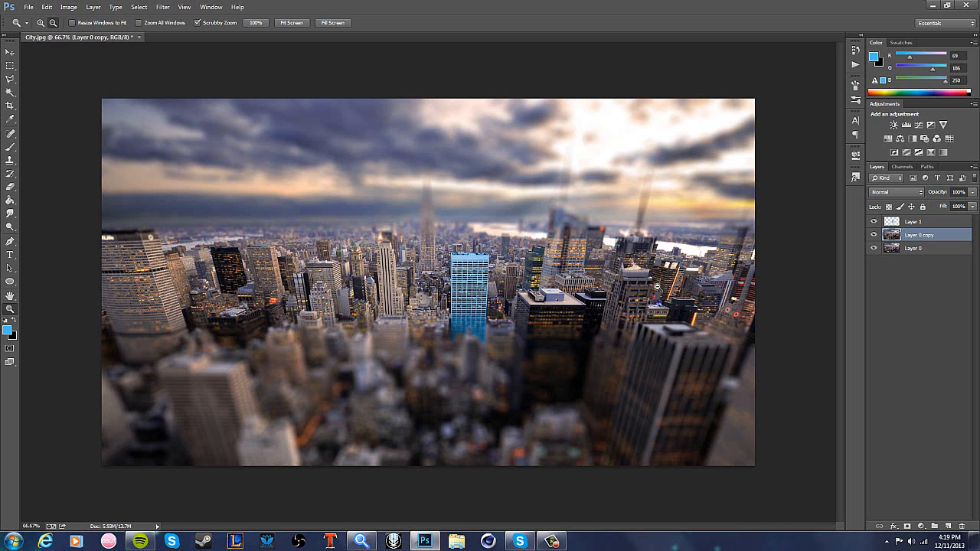
Toggle the visibility of the blurred duplicate layer to compare it with the original photo.
left_click(873, 235)
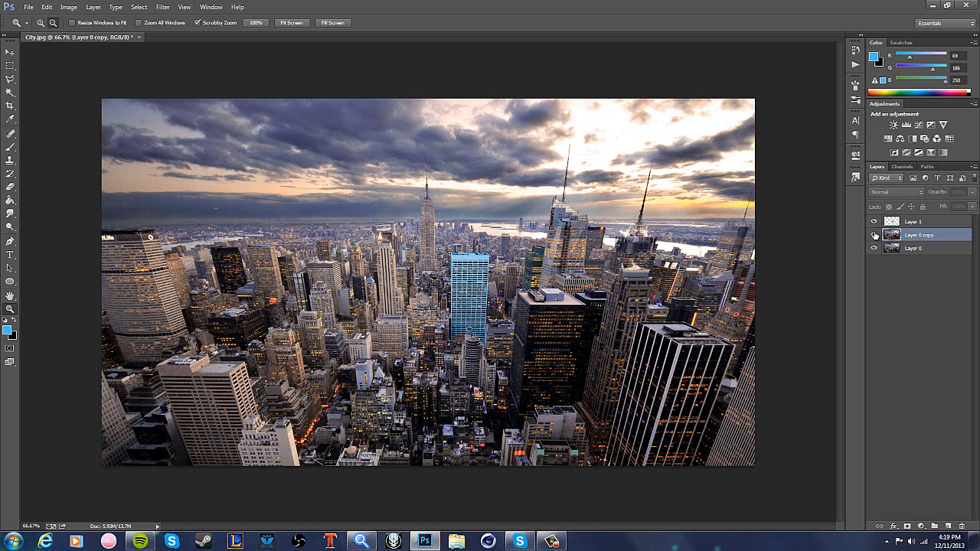
left_click(874, 235)
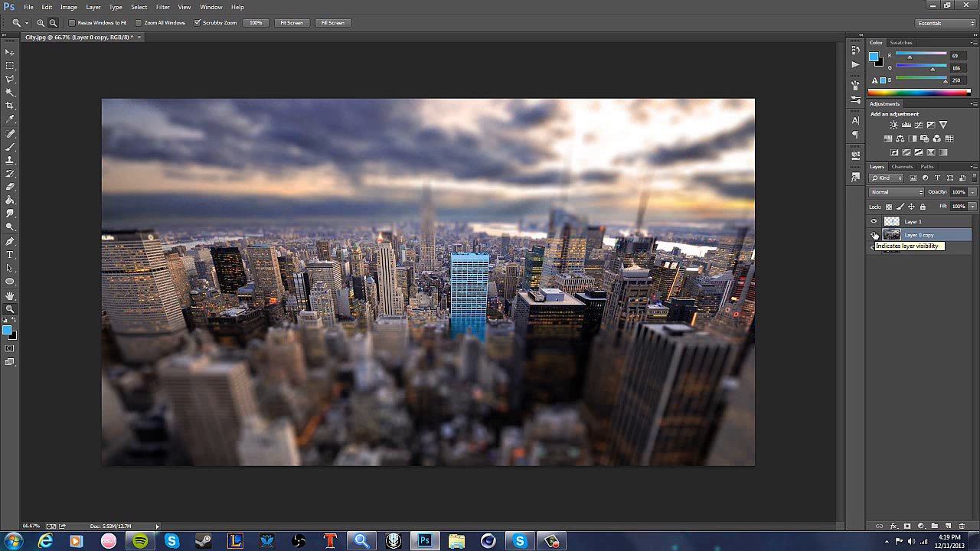
left_click(874, 235)
Delete the blue color layer and the blurred duplicate layer, keeping only Layer 0.
left_click(916, 222)
key("Delete")
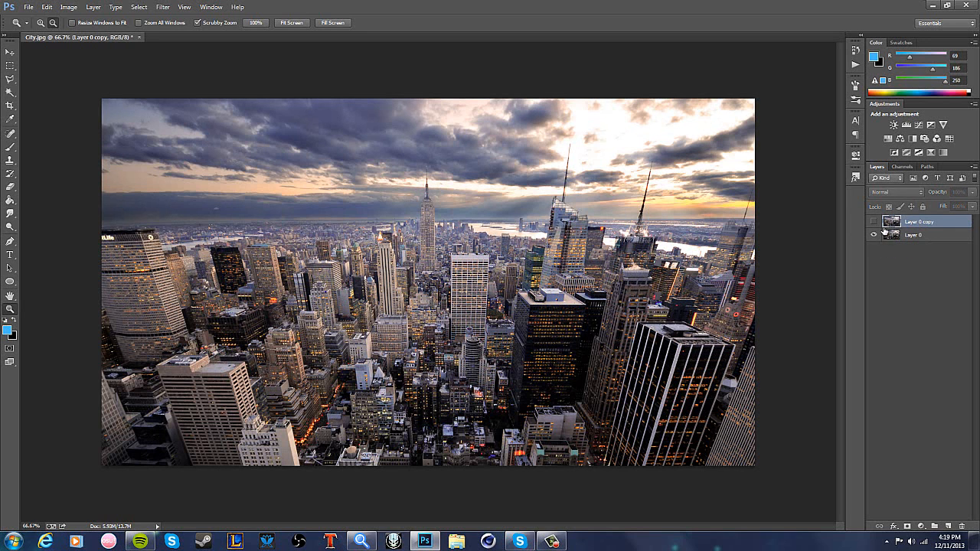
left_click(874, 222)
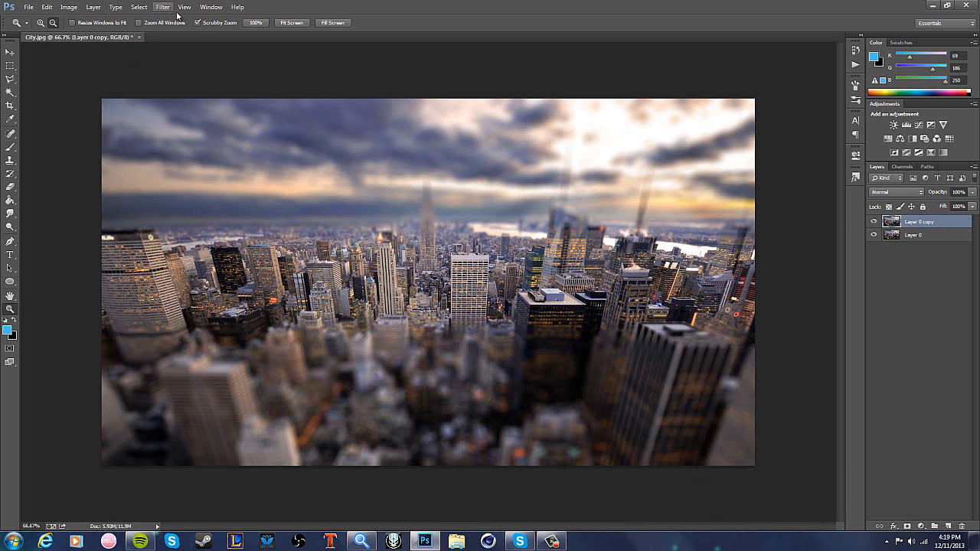
key("Delete")
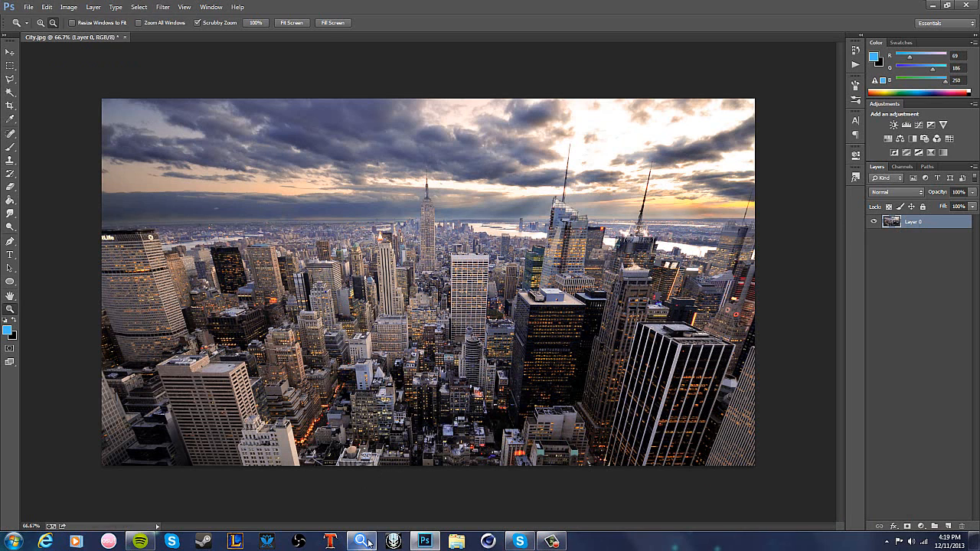
left_click(28, 7)
left_click(38, 29)
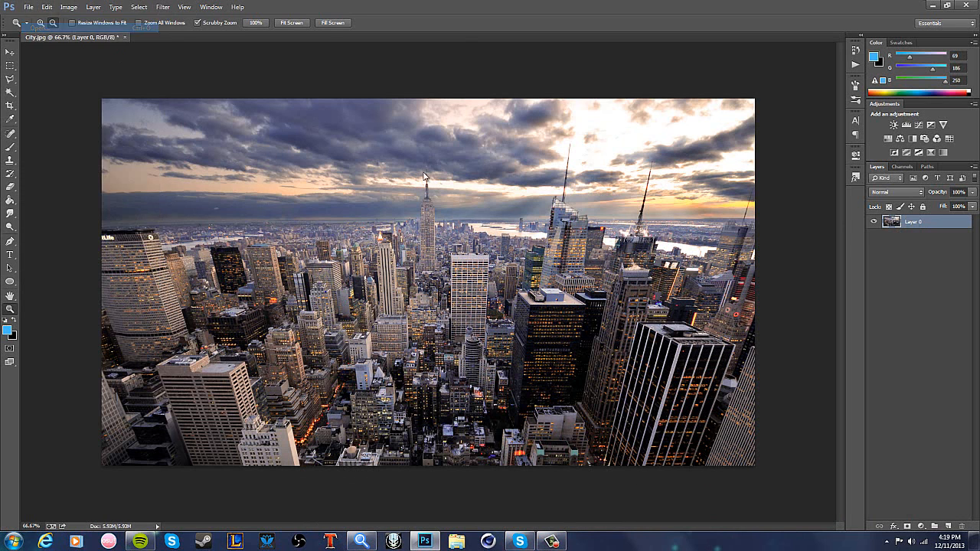
left_click(42, 145)
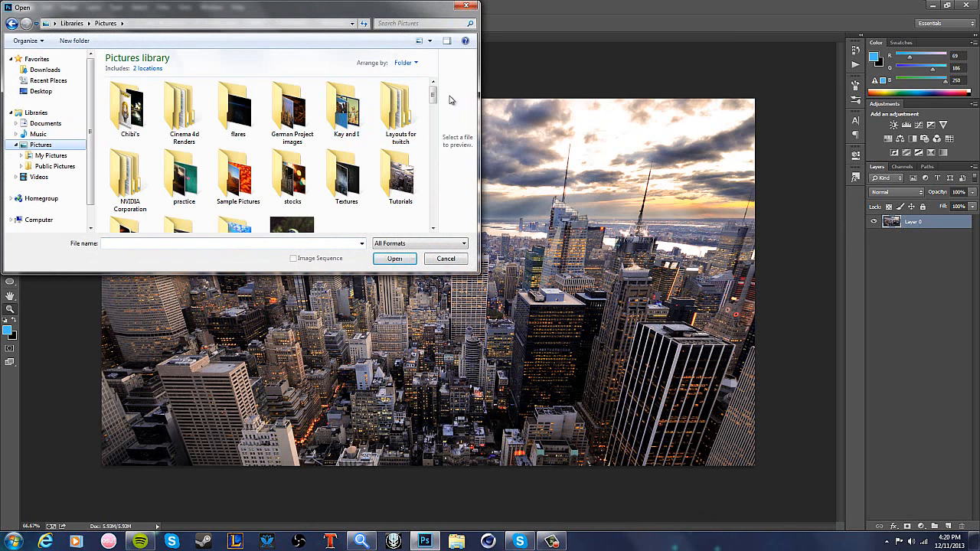
left_click_drag(434, 94, 431, 200)
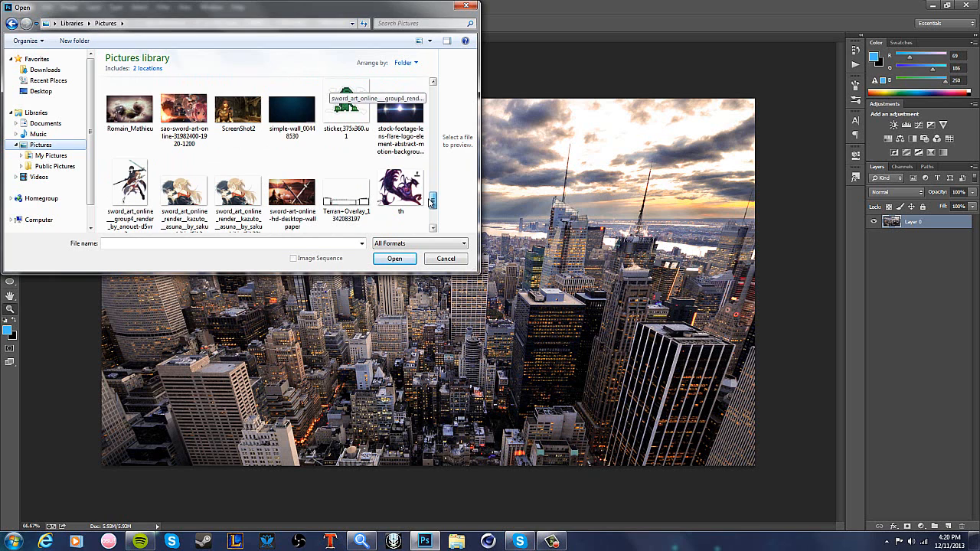
double_click(183, 111)
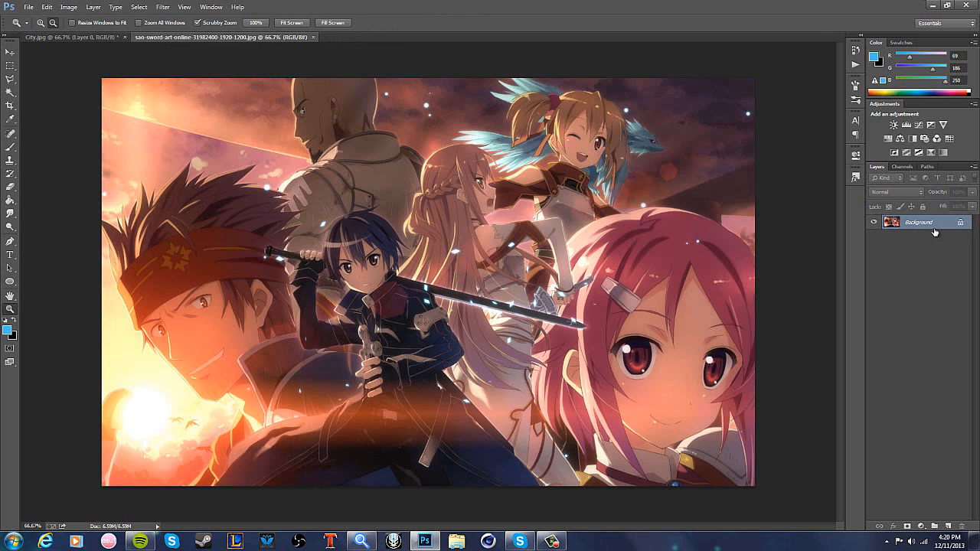
Convert the anime wallpaper's Background into the regular layer Layer 0 and start an Iris Blur on it.
double_click(933, 226)
left_click(586, 172)
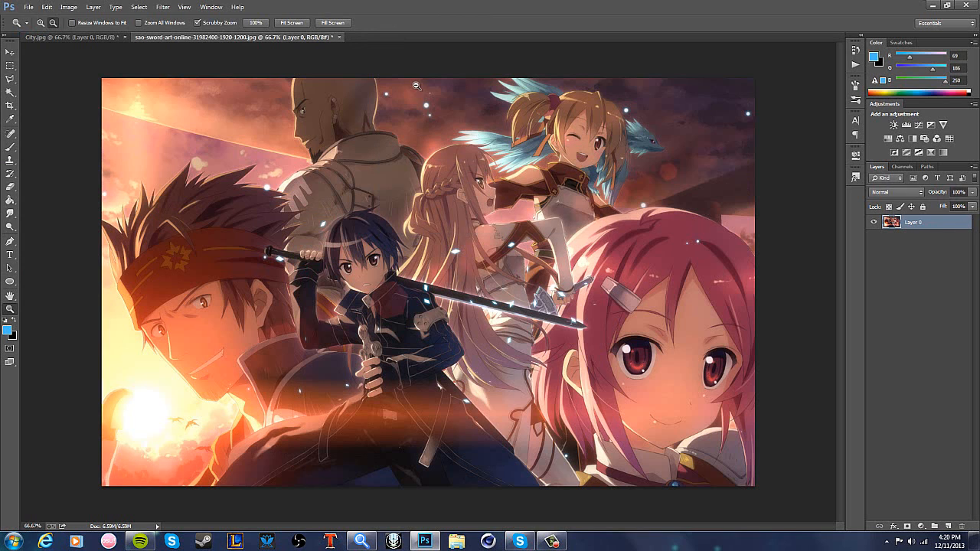
left_click(145, 9)
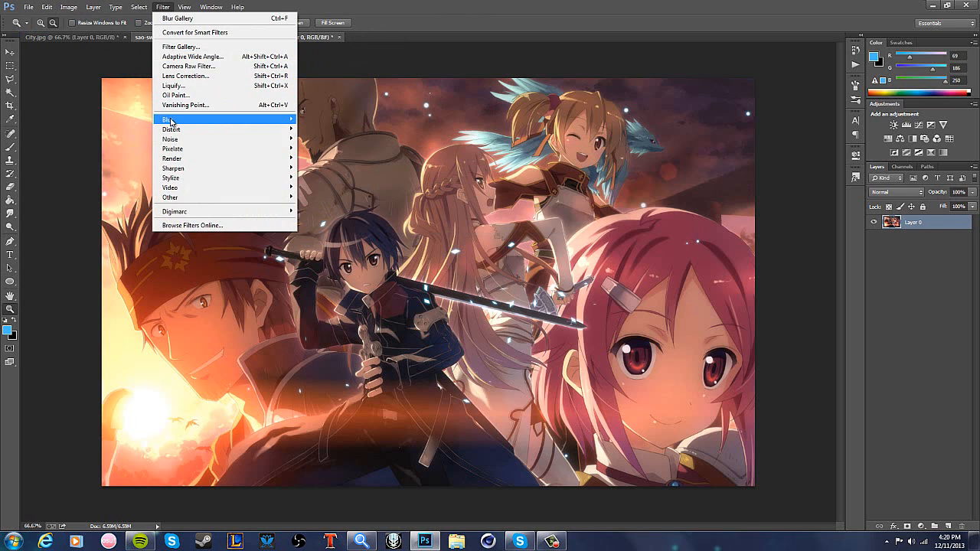
mouse_move(172, 121)
left_click(142, 130)
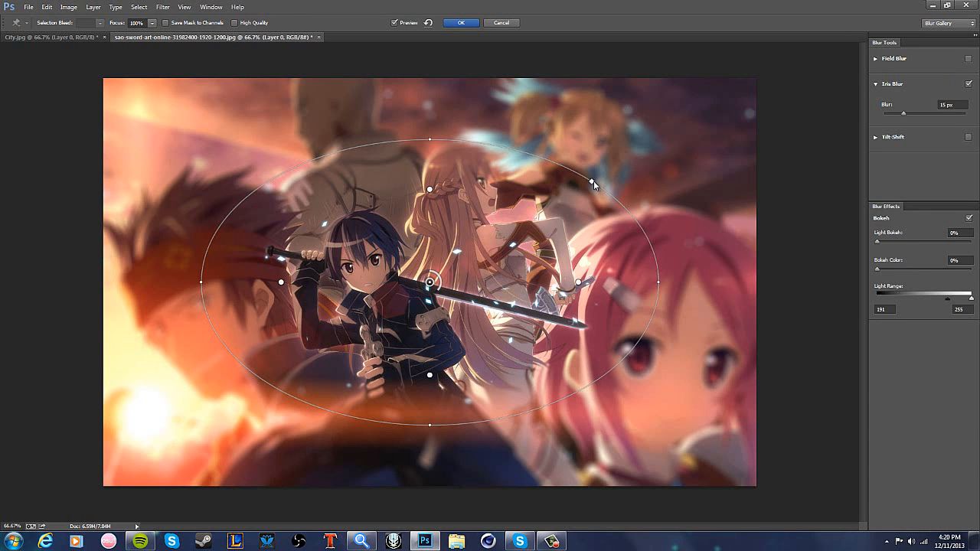
Resize and move the iris ellipse to a narrow band over the central swordsman's eyes, apply the Iris Blur, and undo it.
left_click_drag(604, 184, 748, 96)
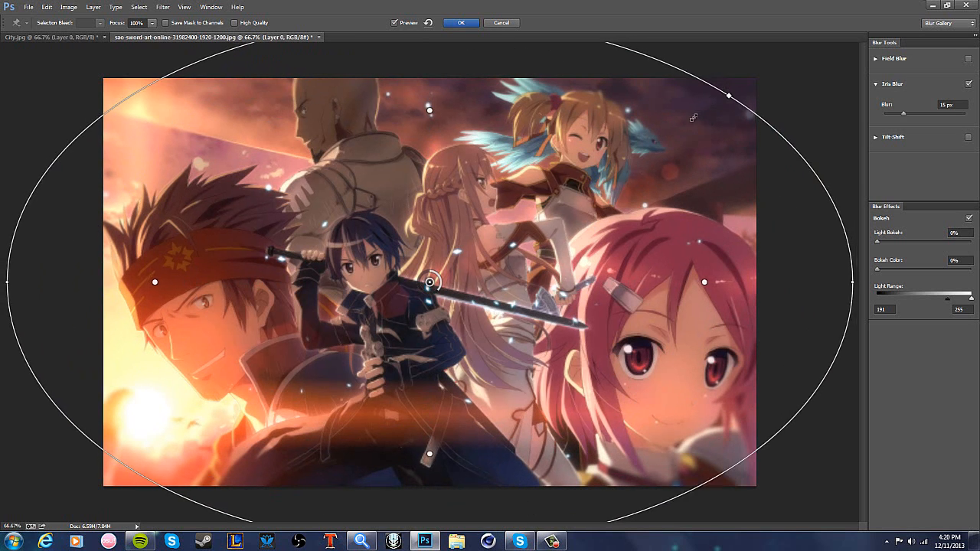
left_click_drag(729, 95, 540, 272)
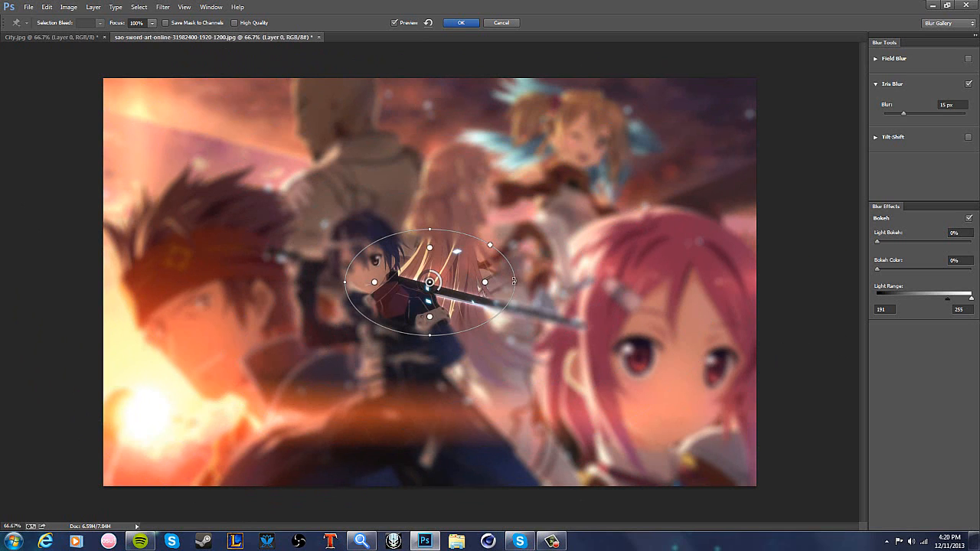
left_click_drag(512, 281, 371, 267)
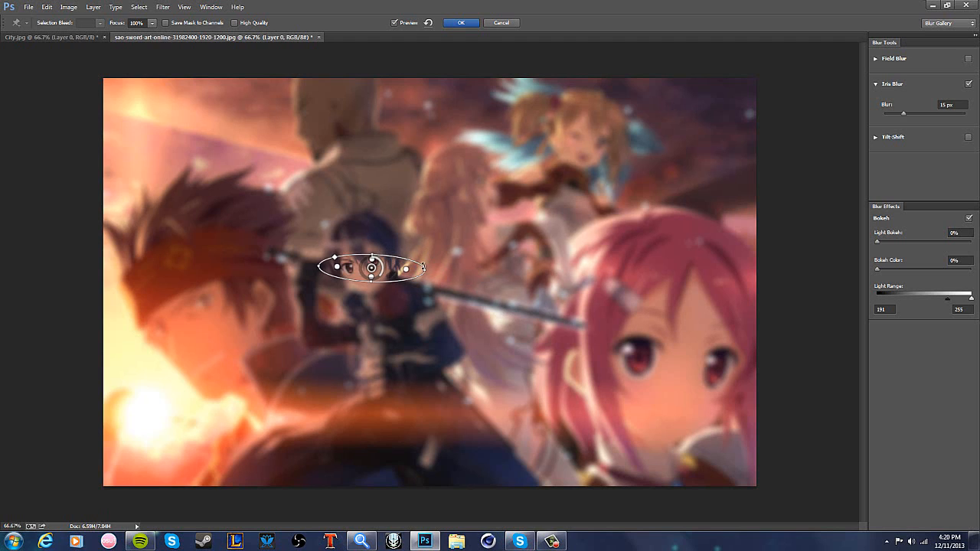
left_click_drag(422, 267, 367, 267)
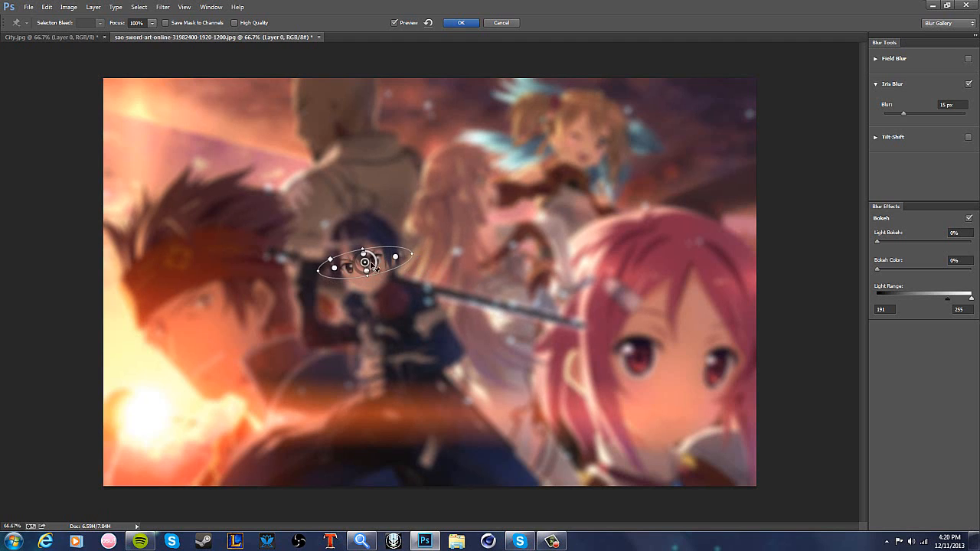
left_click(460, 23)
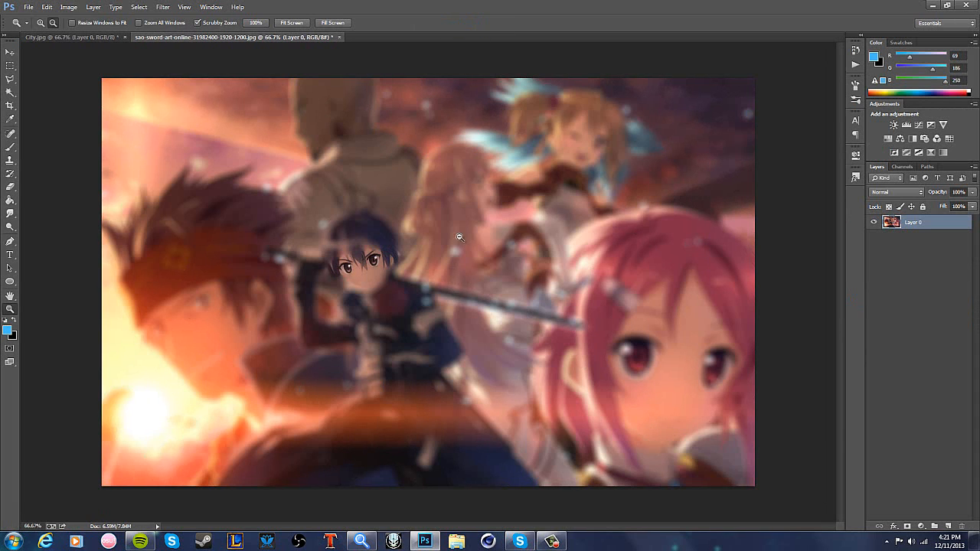
key("ctrl+z")
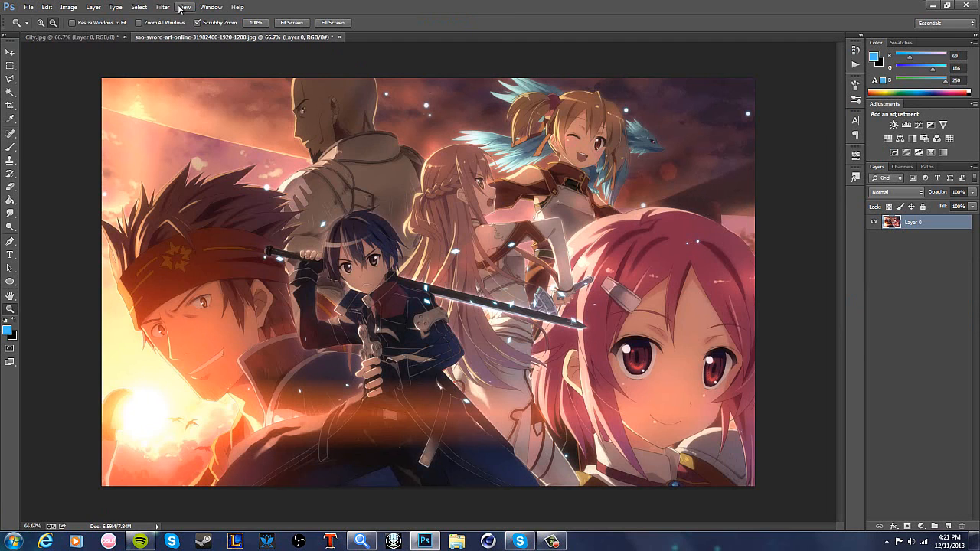
Open the image Photography_wallpapers_94 from the stocks folder of the Pictures library.
left_click(28, 7)
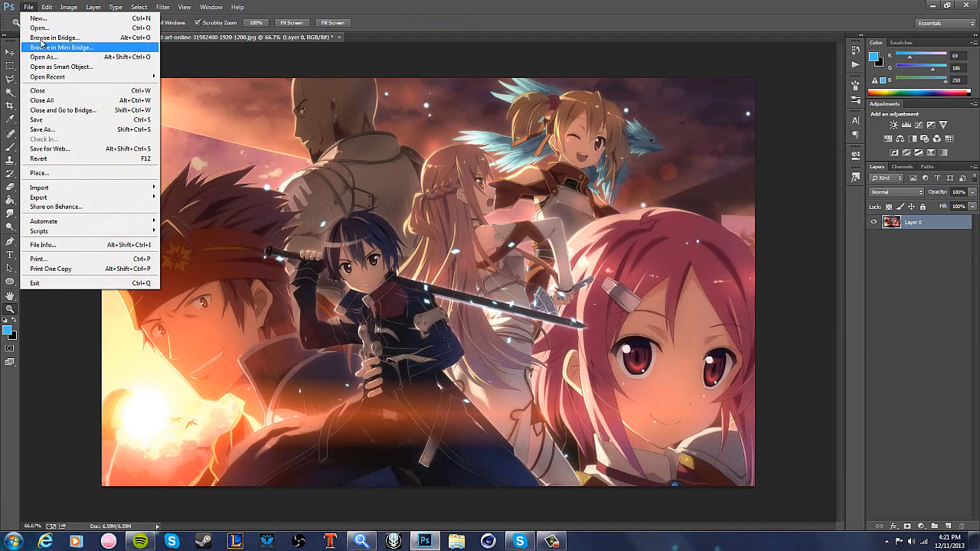
left_click(39, 29)
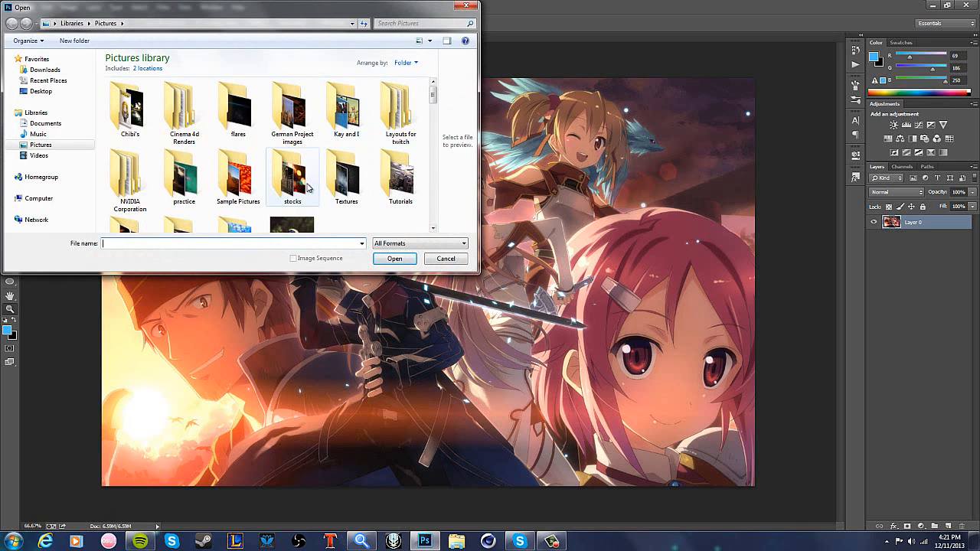
double_click(307, 186)
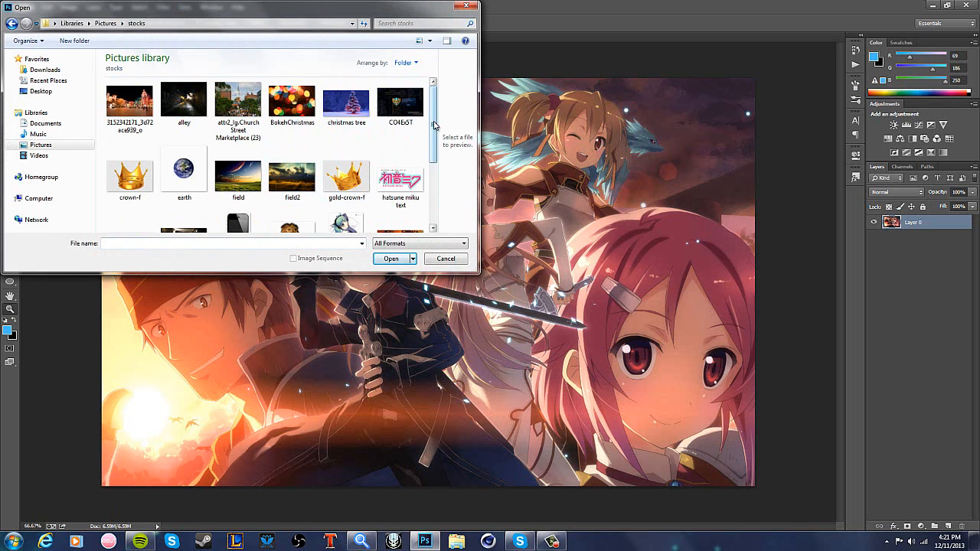
left_click_drag(434, 125, 434, 171)
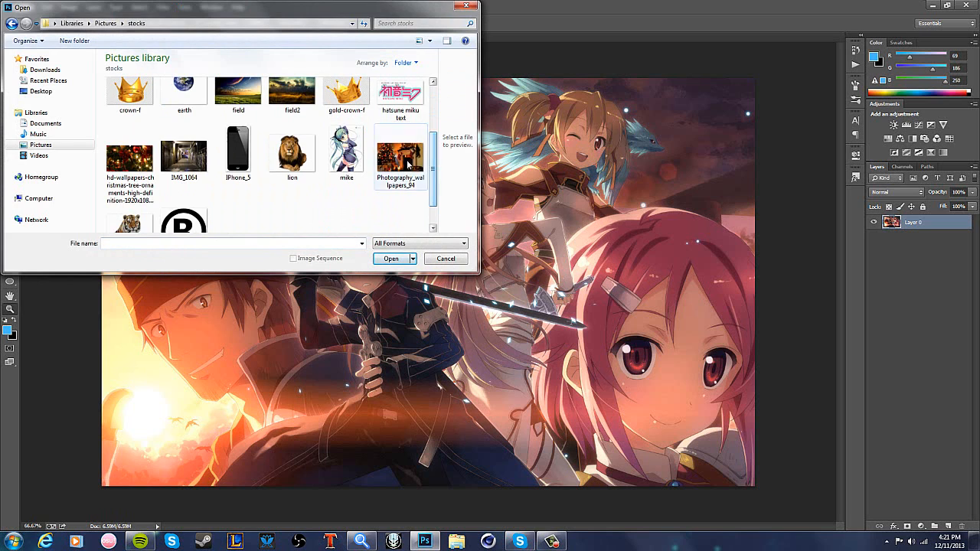
double_click(408, 162)
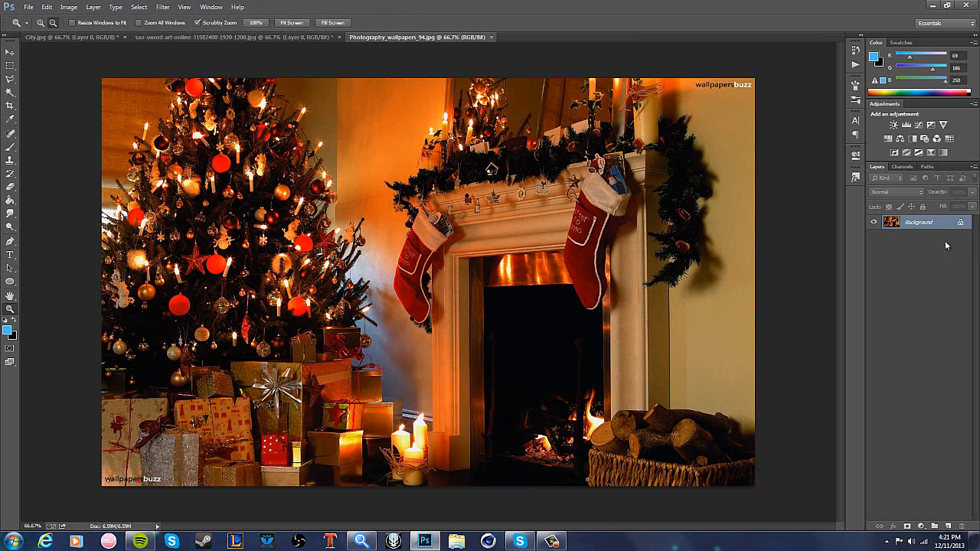
Convert the Christmas photo's Background into the regular layer Layer 0 and start an Iris Blur on it.
double_click(919, 222)
left_click(576, 169)
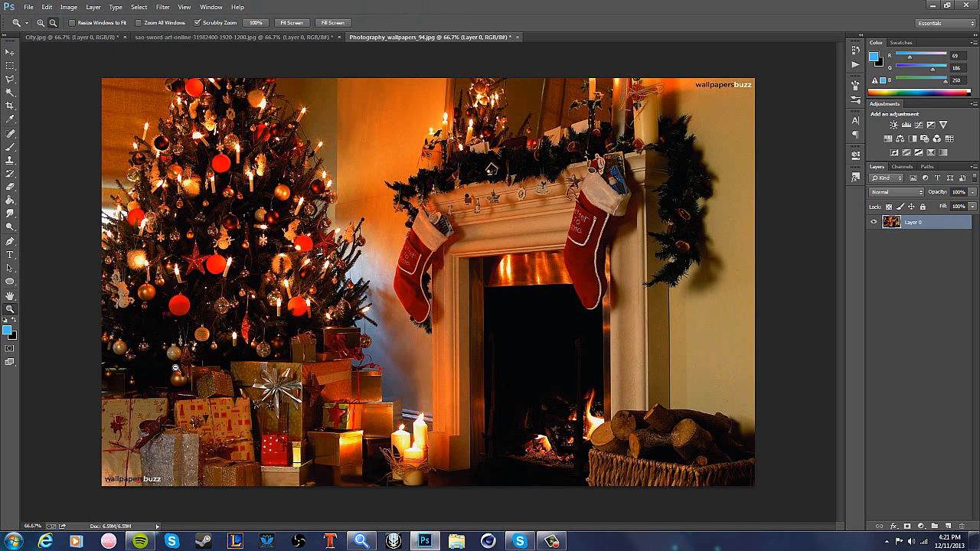
left_click(159, 8)
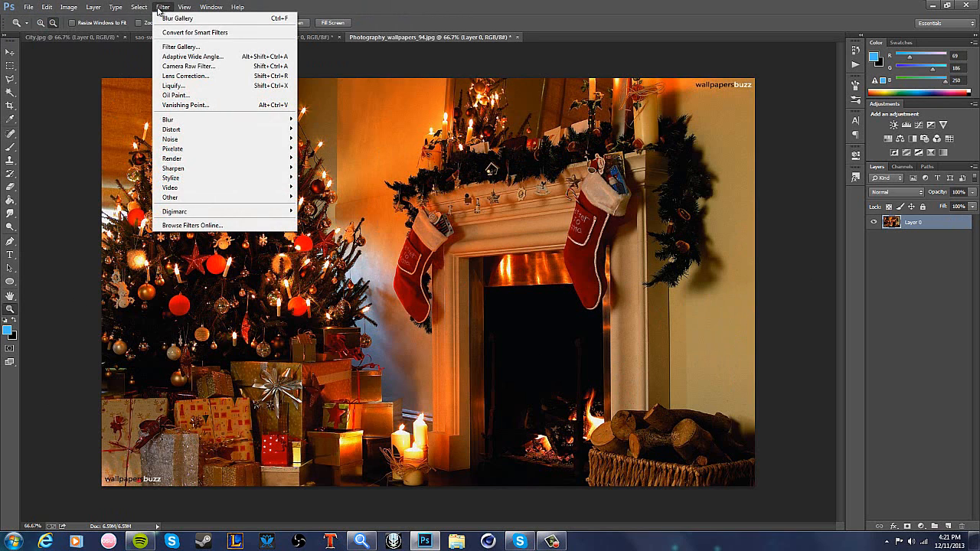
mouse_move(184, 120)
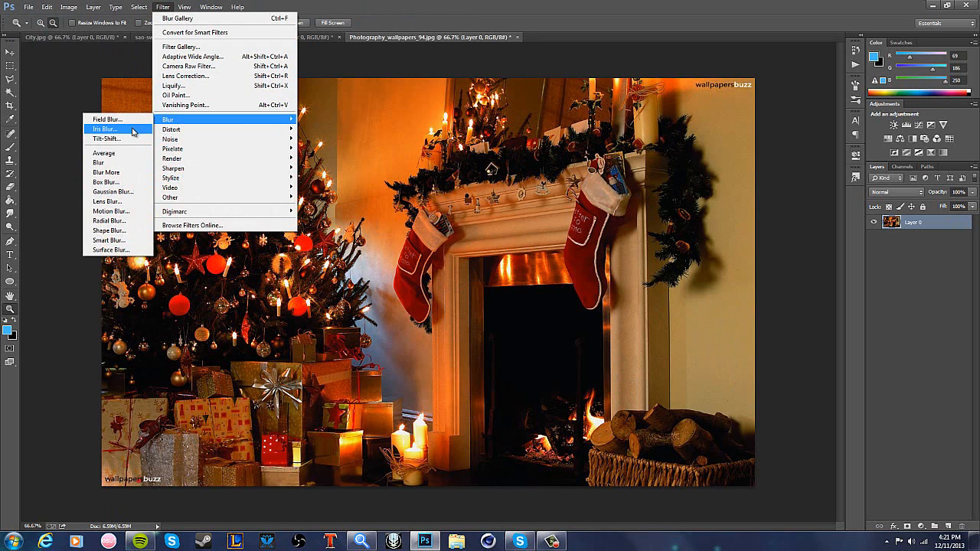
left_click(105, 129)
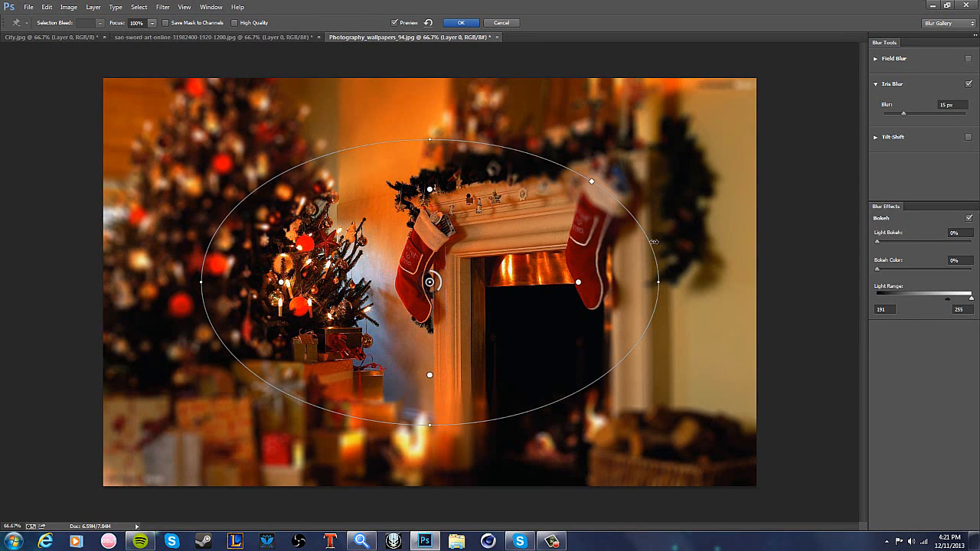
Try reshaping the iris ellipse into a rounded rectangle and tilting it counterclockwise over the fireplace.
left_click_drag(657, 282, 655, 275)
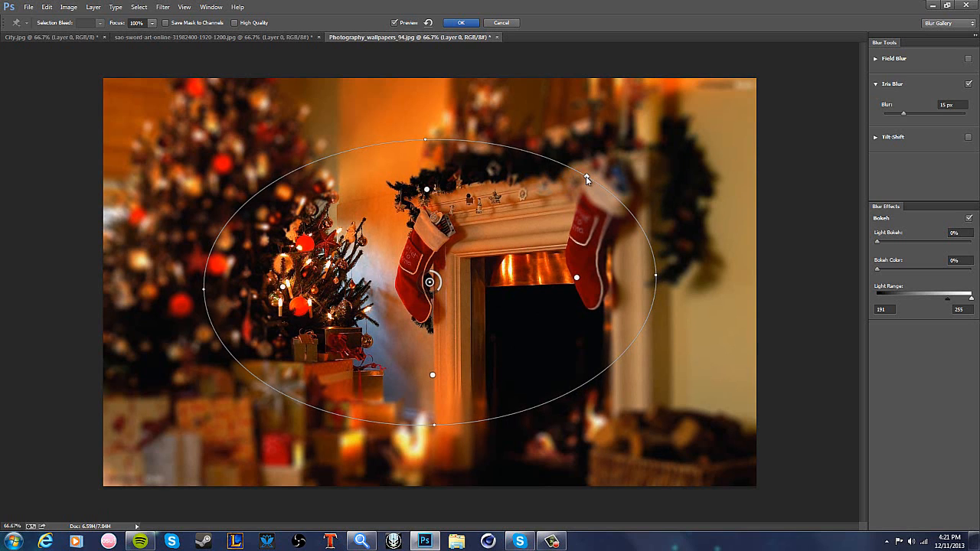
left_click_drag(587, 176, 525, 253)
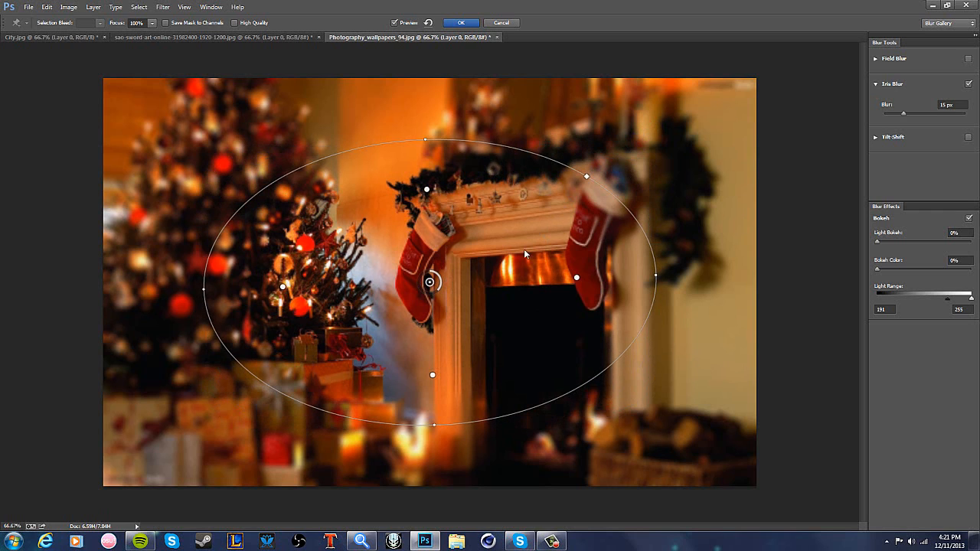
left_click_drag(586, 177, 621, 152)
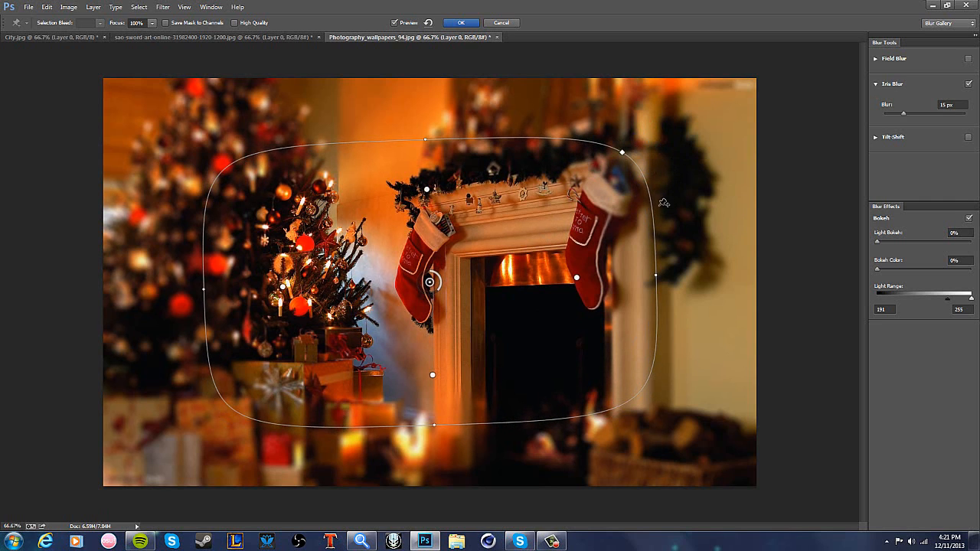
left_click_drag(656, 276, 659, 238)
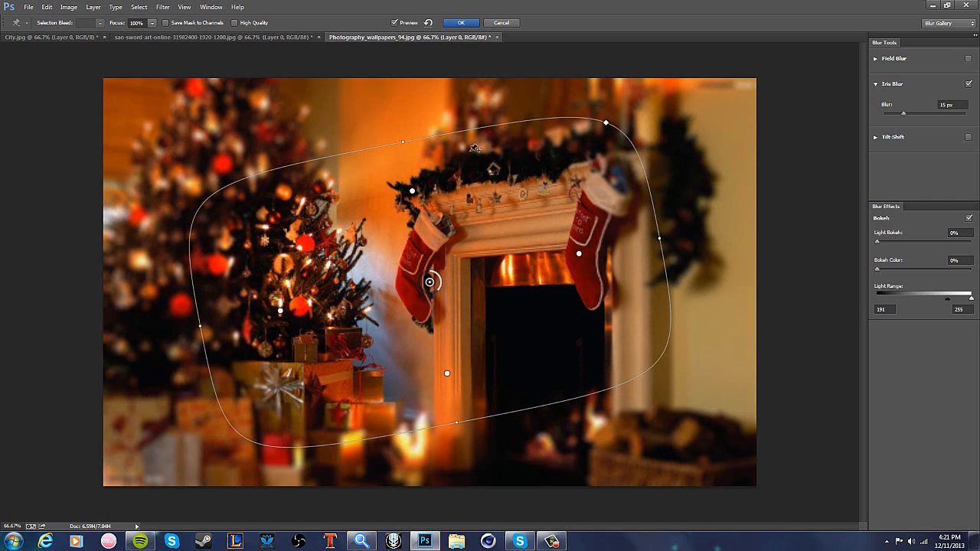
Try different blur transitions by spreading the inner feather points to the iris edge and pulling them toward its center.
left_click_drag(413, 191, 429, 282)
left_click_drag(468, 252, 795, 73)
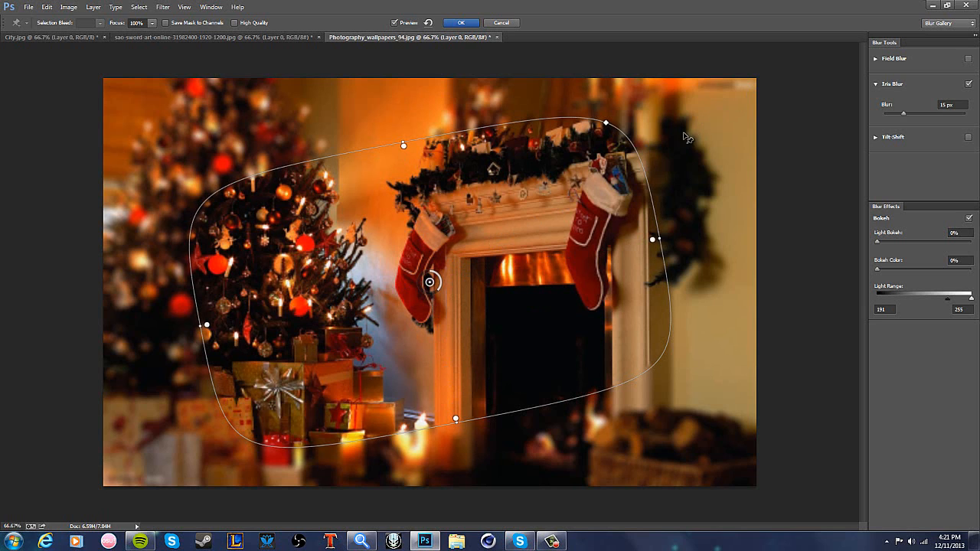
left_click_drag(686, 138, 627, 205)
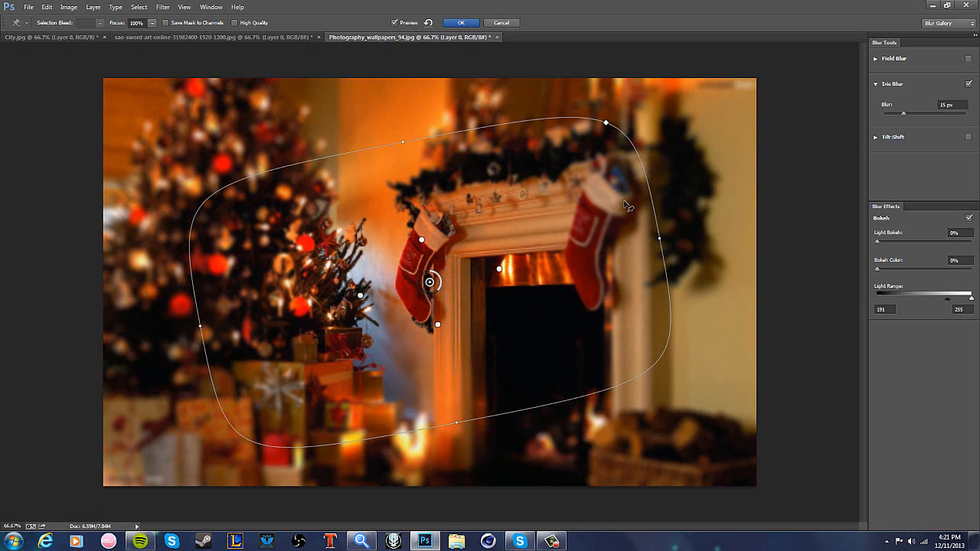
Move the iris onto the gift pile, shrink it to a nearly level oval, and widen its sharp inner area across the presents.
left_click_drag(429, 285, 307, 392)
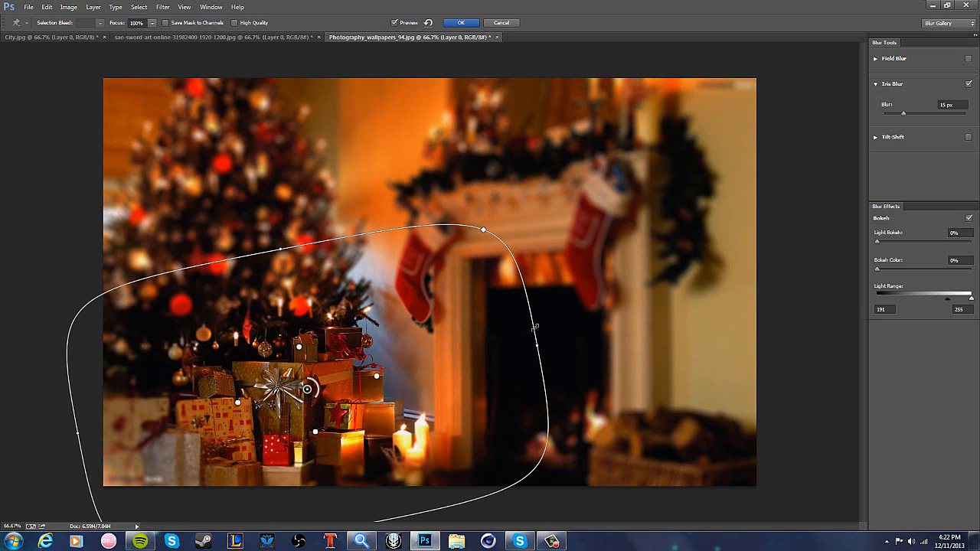
left_click_drag(534, 327, 462, 359)
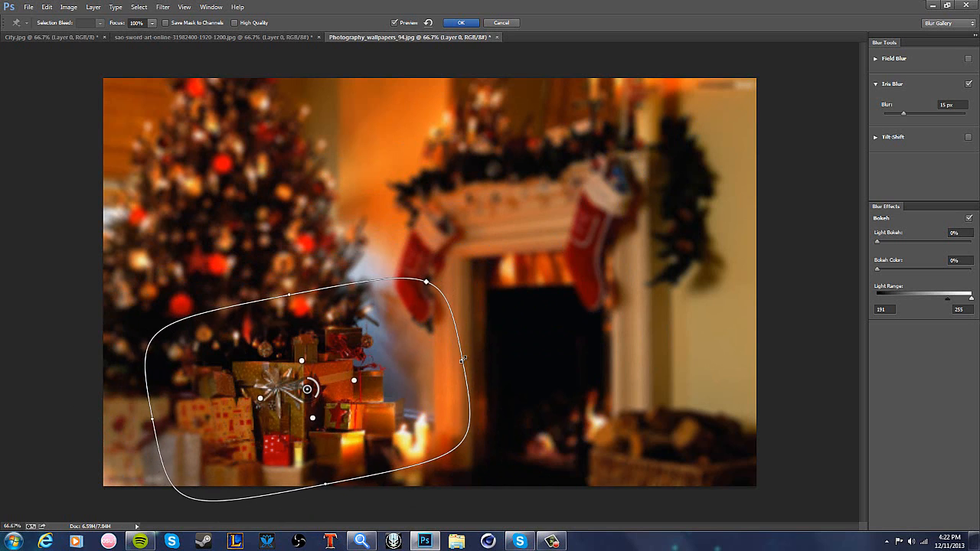
left_click_drag(427, 288, 405, 308)
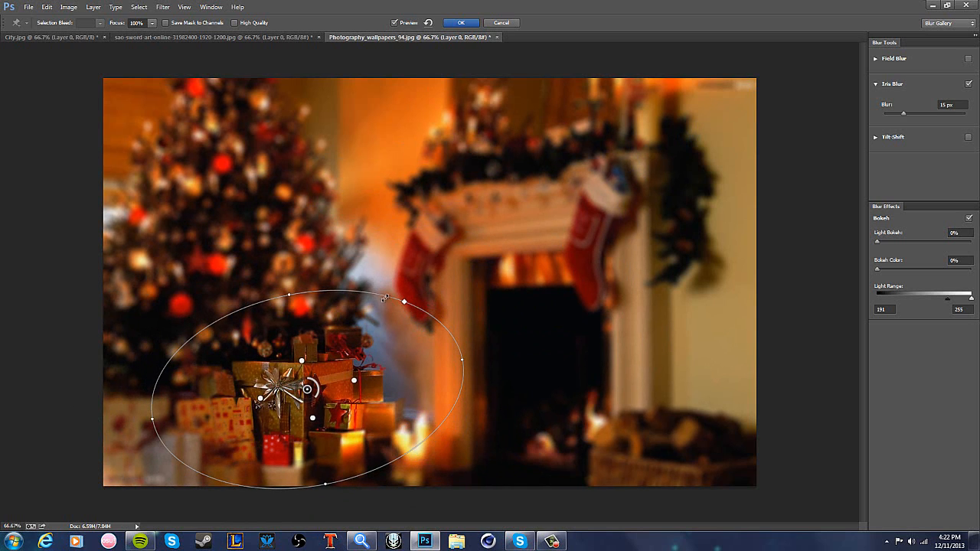
left_click_drag(461, 361, 455, 383)
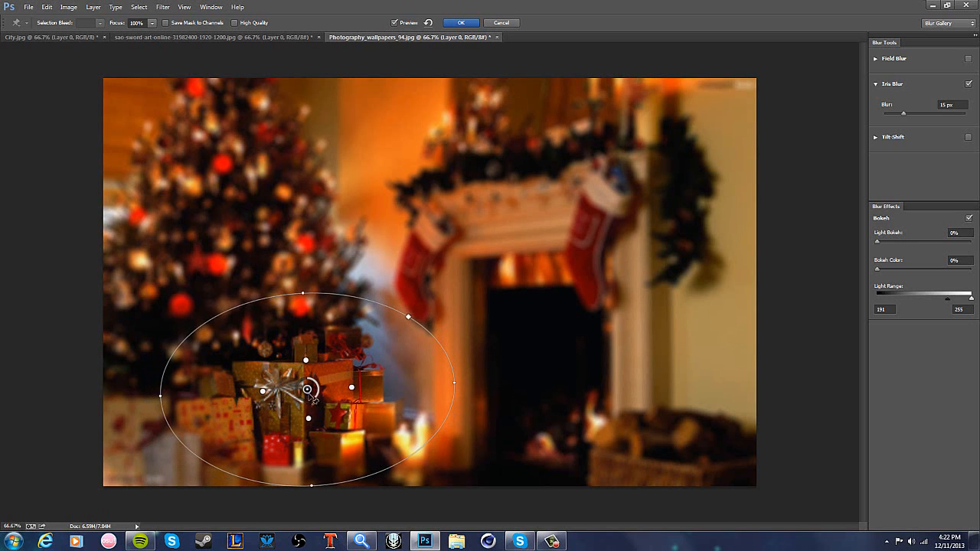
left_click_drag(306, 390, 371, 418)
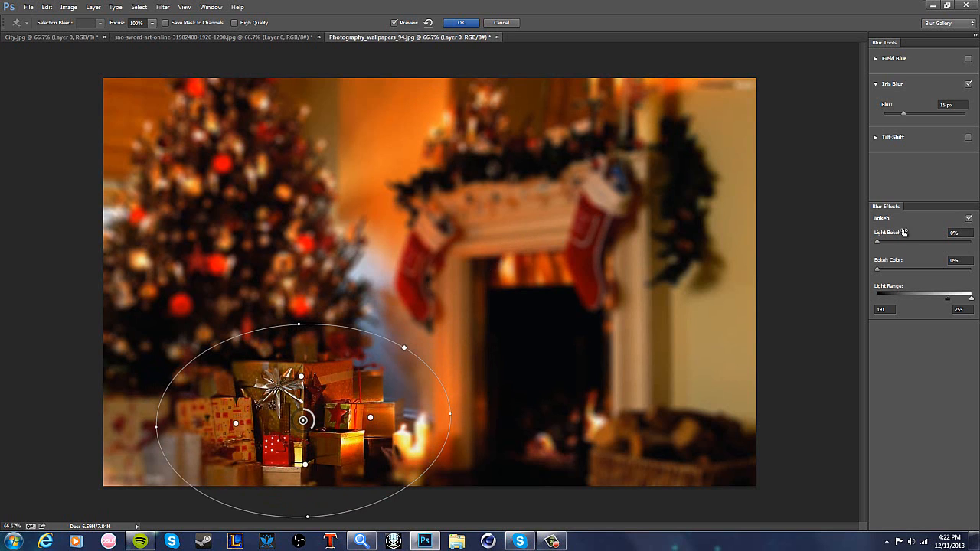
Try a strong bokeh effect with Light Bokeh at 53% and Bokeh Color at 87%.
left_click_drag(897, 246, 932, 246)
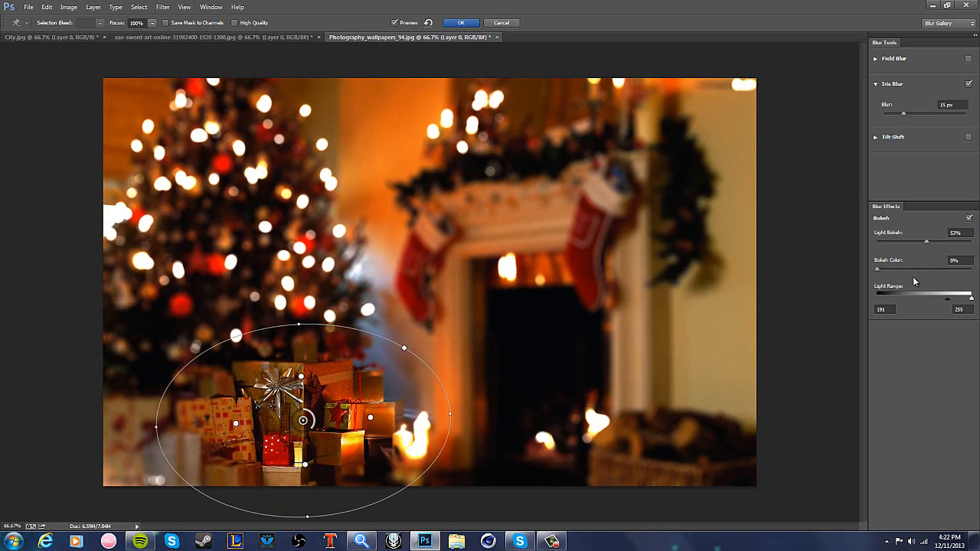
left_click(913, 268)
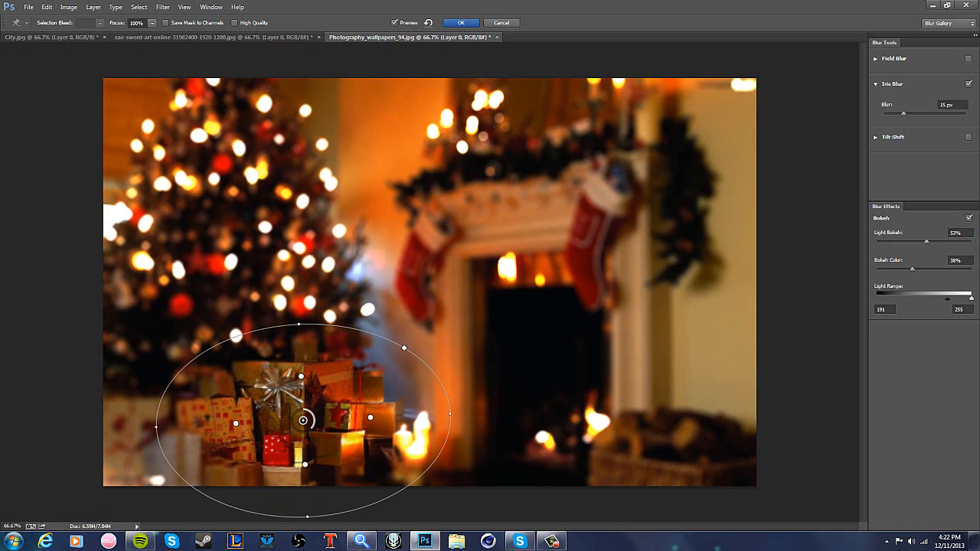
left_click(957, 269)
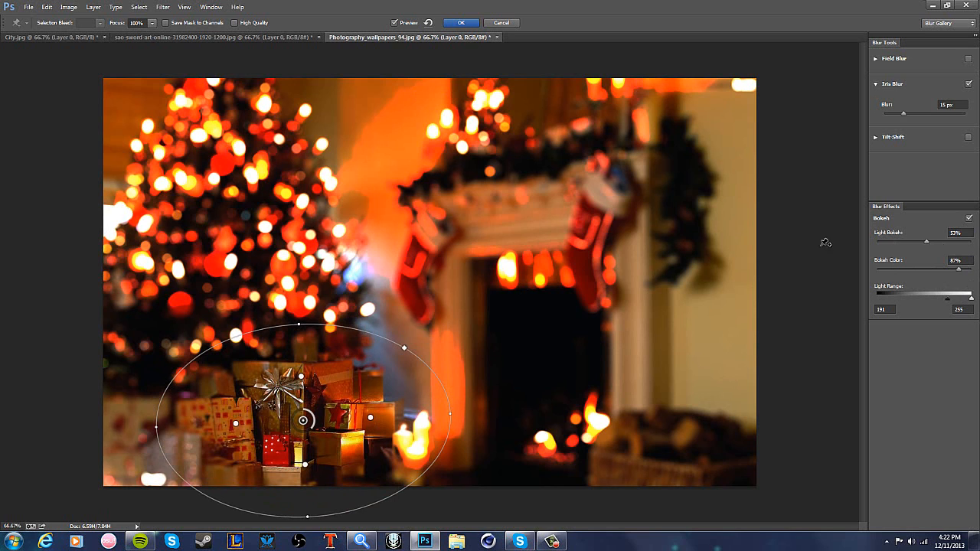
Set Light Bokeh to 28% and Bokeh Color to 85%, and apply the Iris Blur to the Christmas photo.
left_click(901, 255)
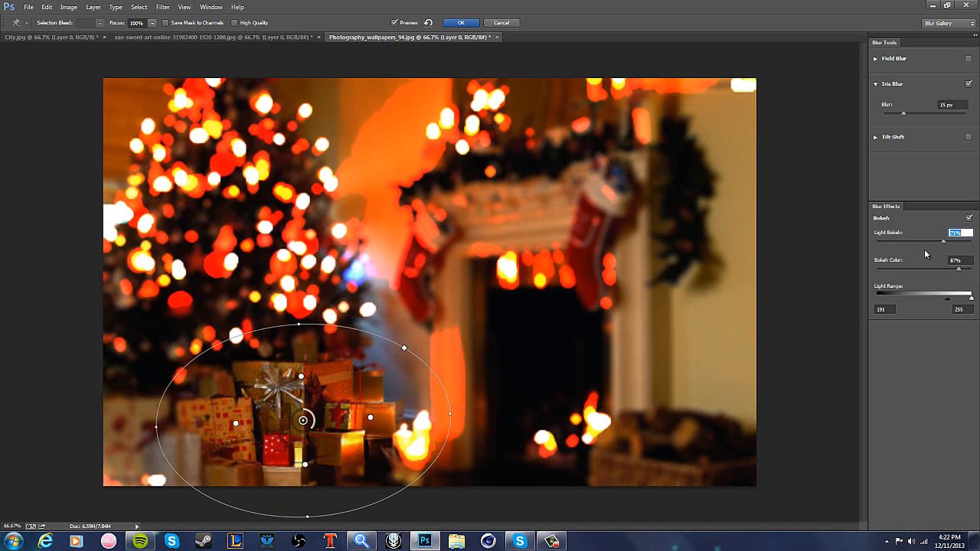
left_click_drag(902, 257, 956, 271)
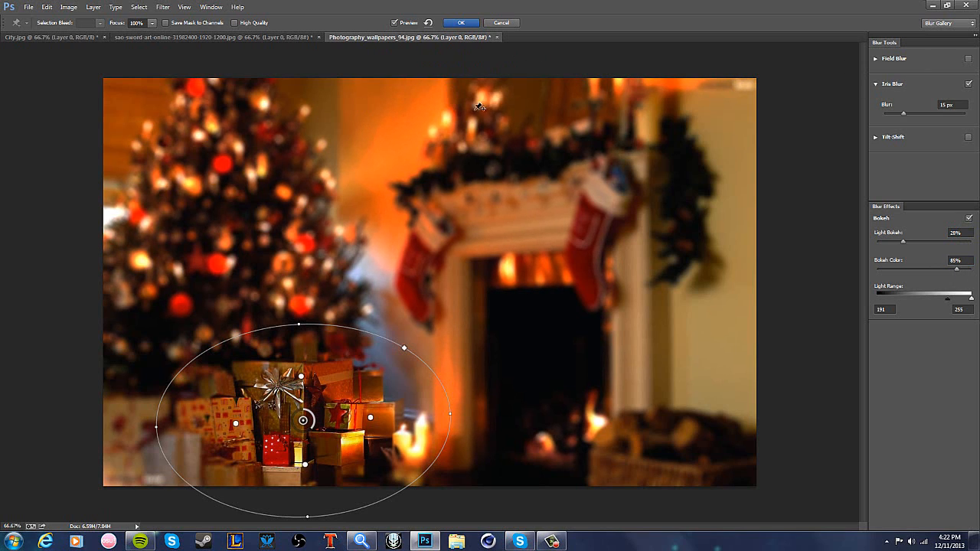
left_click(458, 23)
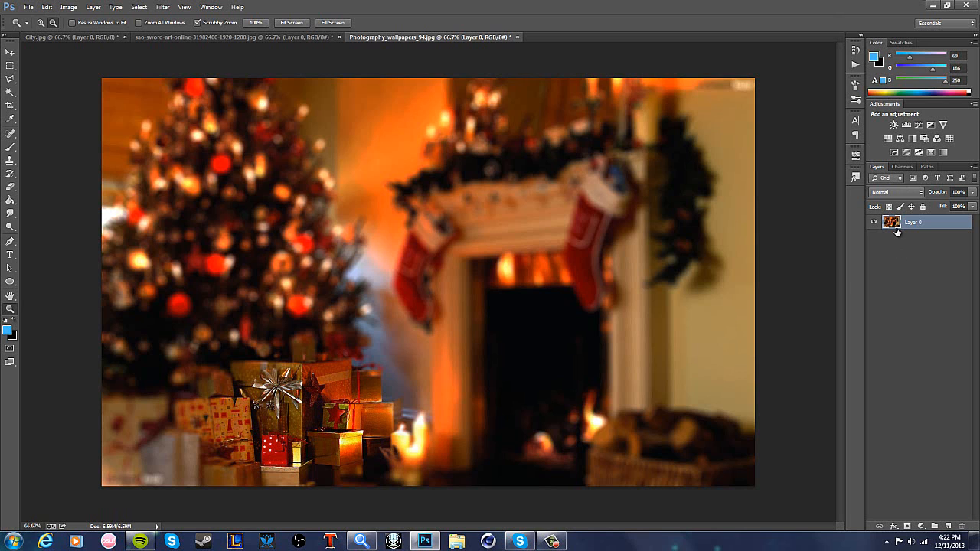
Undo the Iris Blur on the Christmas photo and close that document without saving.
key("ctrl+z")
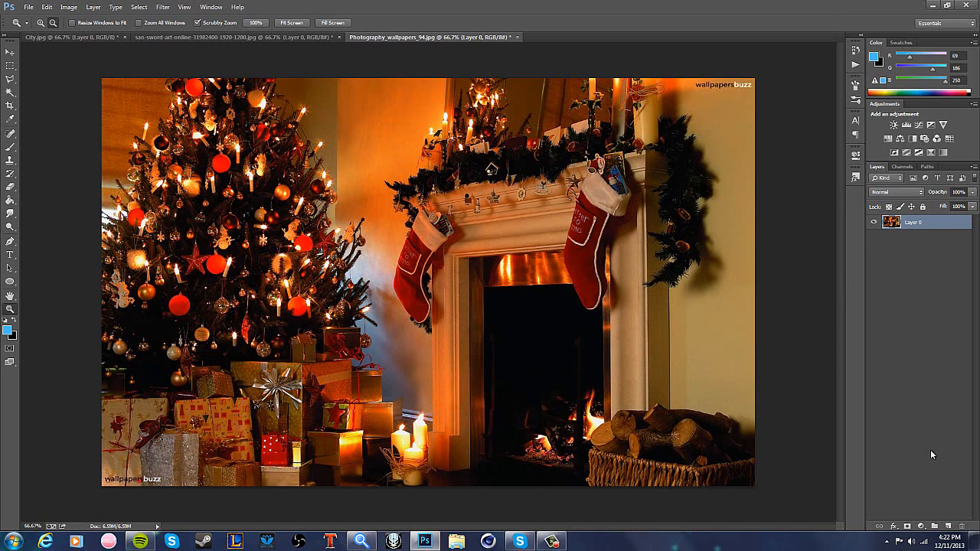
left_click(948, 527)
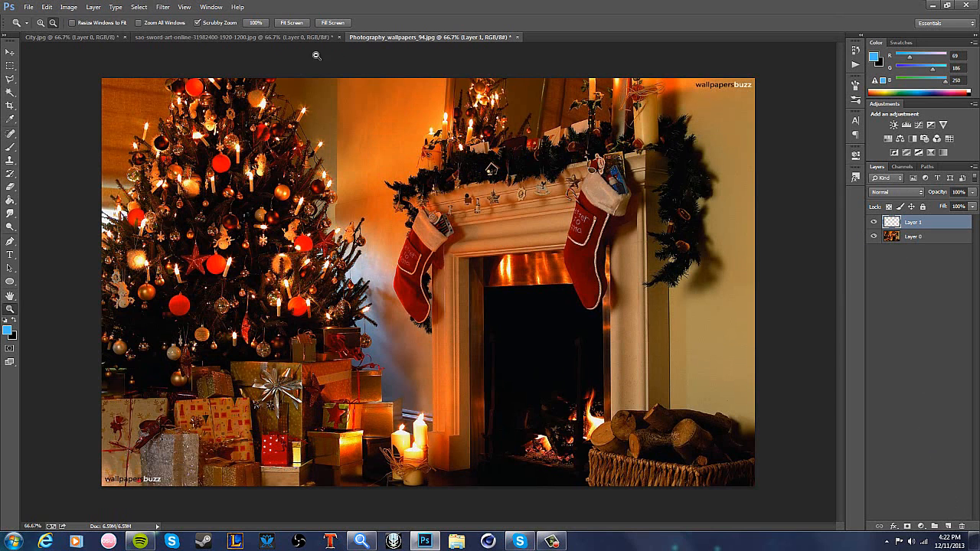
key("Delete")
left_click(46, 6)
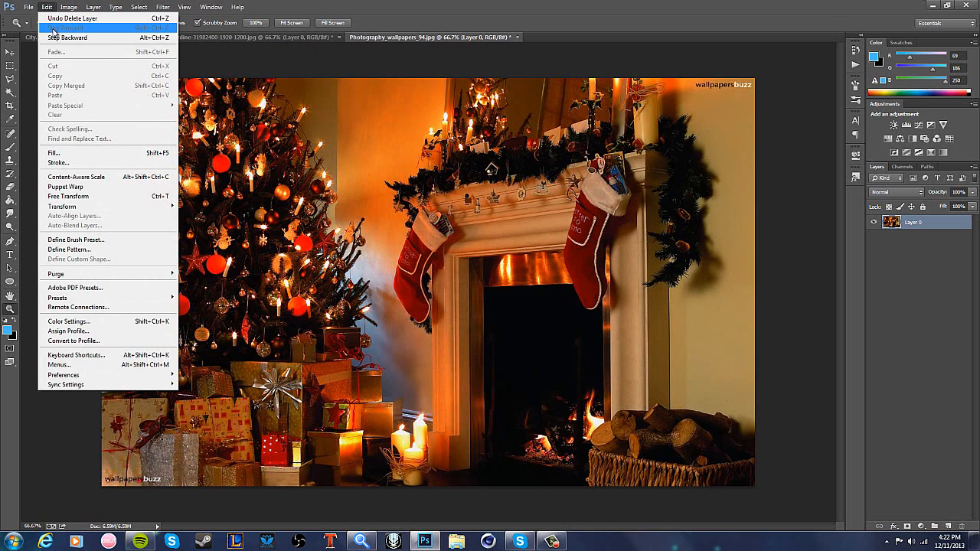
left_click(446, 203)
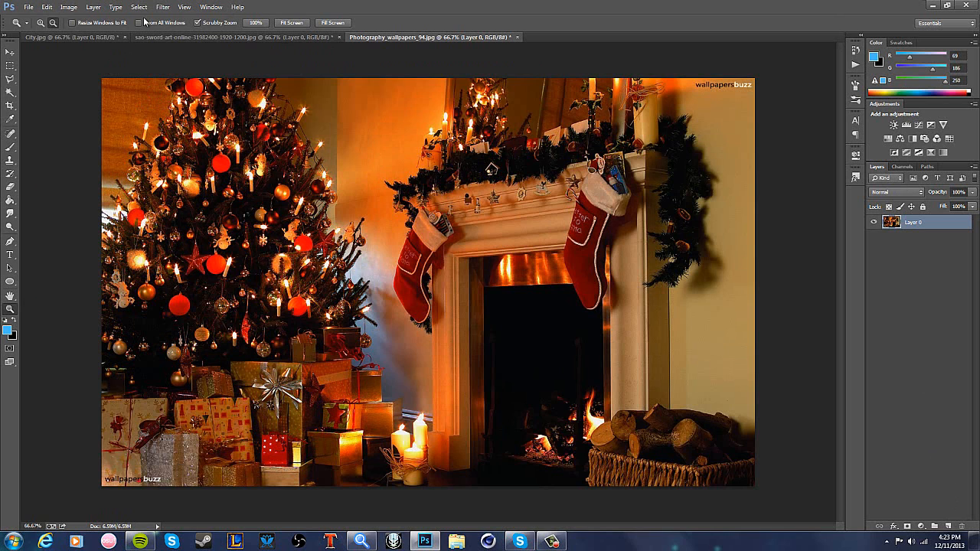
left_click(520, 37)
left_click(495, 203)
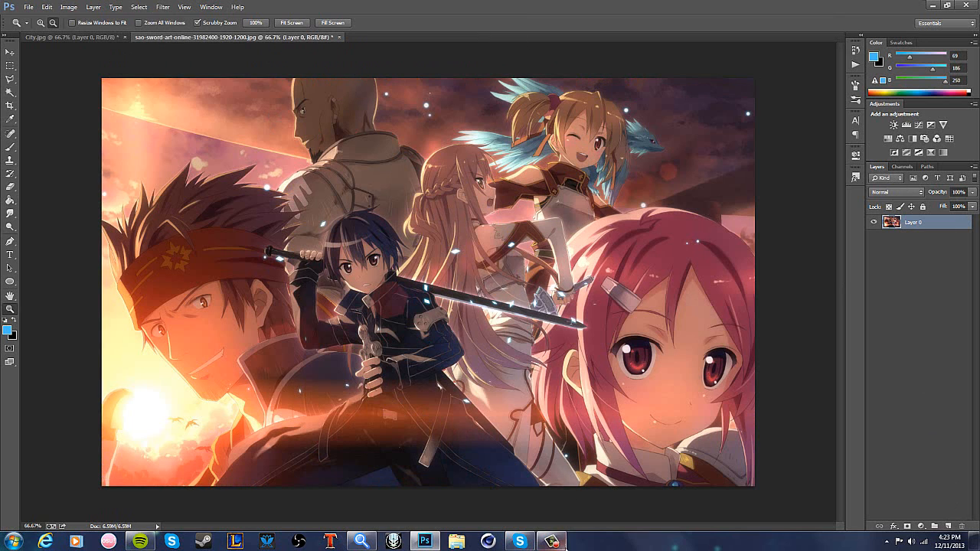
left_click(551, 541)
left_click(551, 542)
left_click(162, 7)
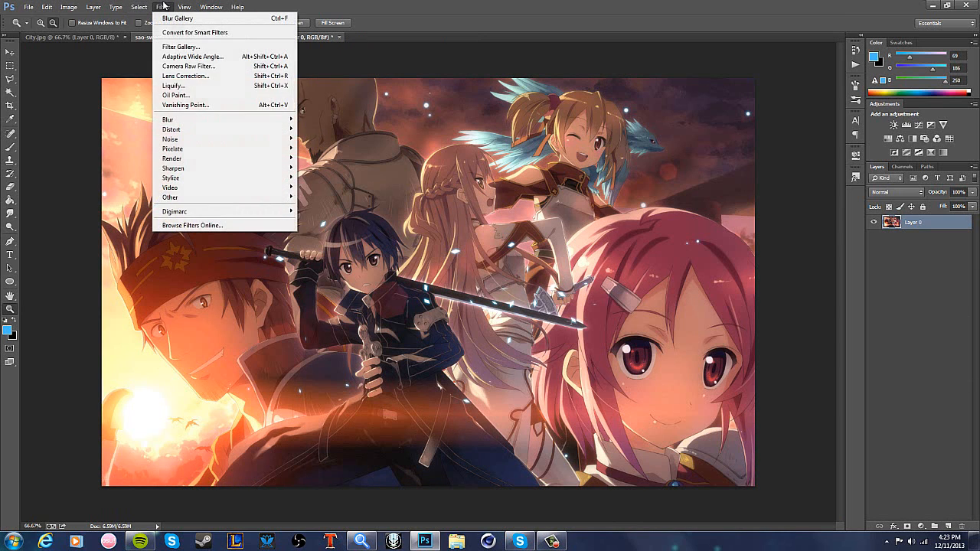
left_click(382, 79)
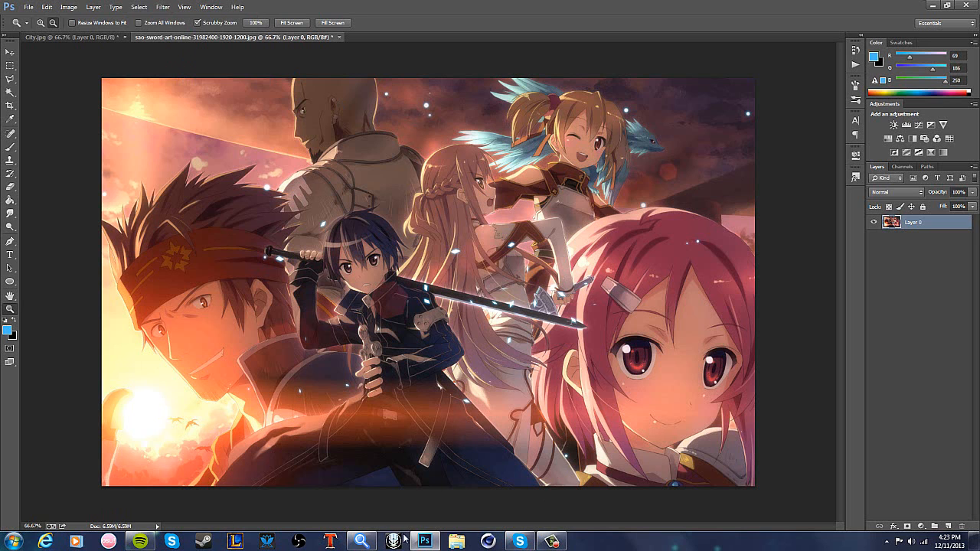
View the FlowBanner image from the Youtube Stuff folder in the Pictures library, and close the viewer and the folder window.
left_click(459, 542)
double_click(793, 184)
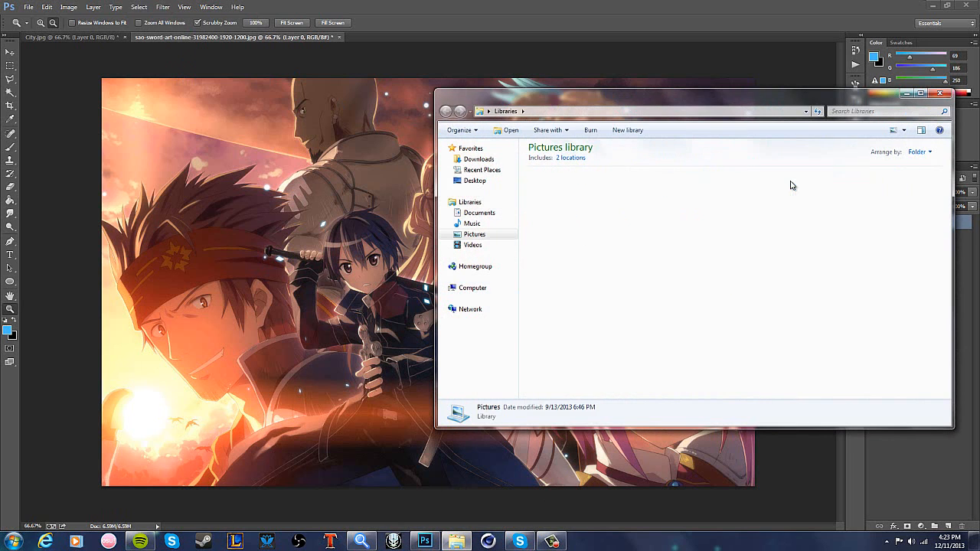
double_click(552, 329)
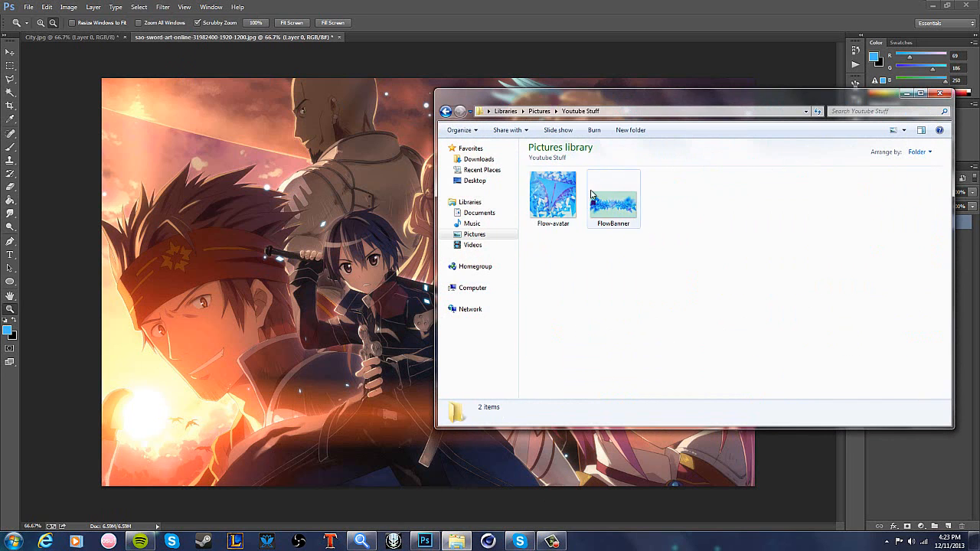
left_click(612, 197)
double_click(612, 197)
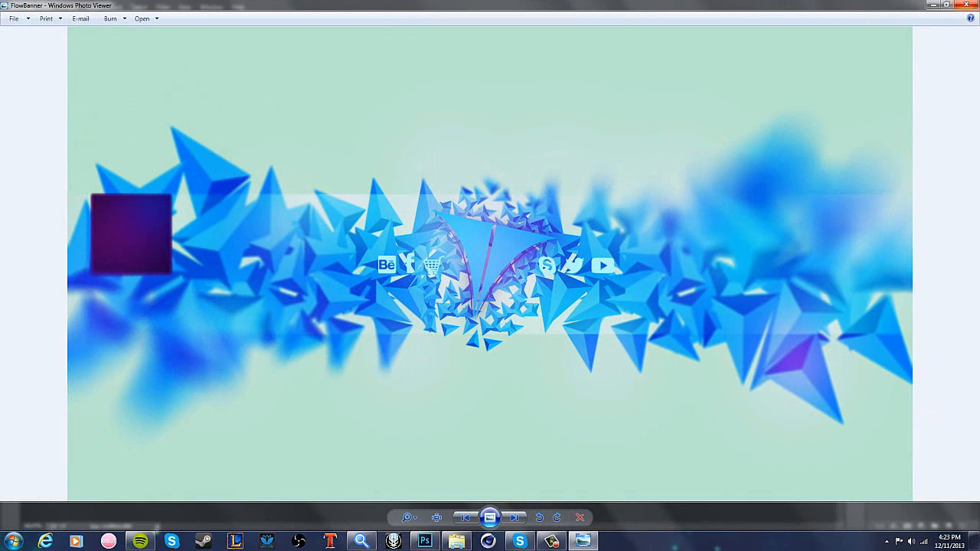
left_click(966, 6)
left_click(941, 93)
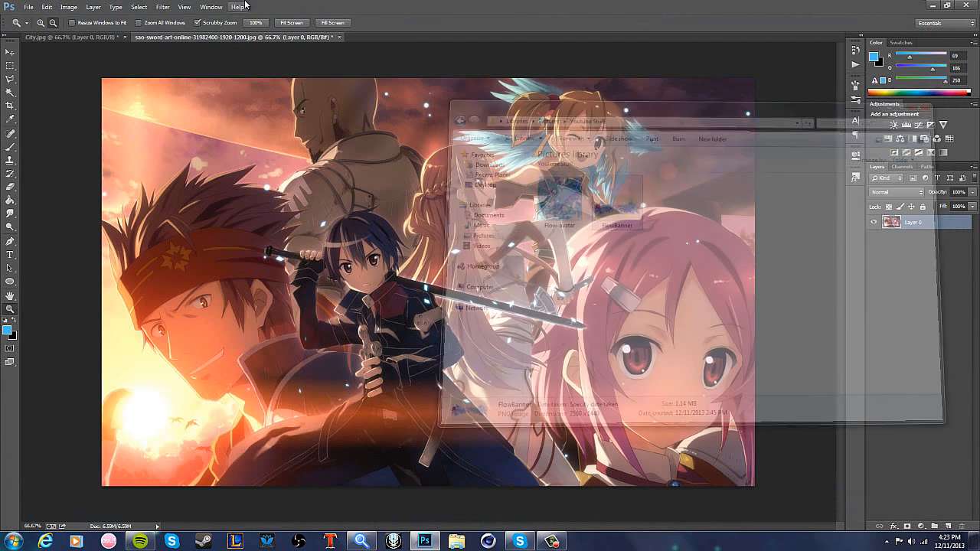
Duplicate Layer 0 of the anime wallpaper and start a Tilt-Shift blur on the copy.
left_click_drag(939, 225, 935, 527)
left_click(163, 6)
mouse_move(138, 7)
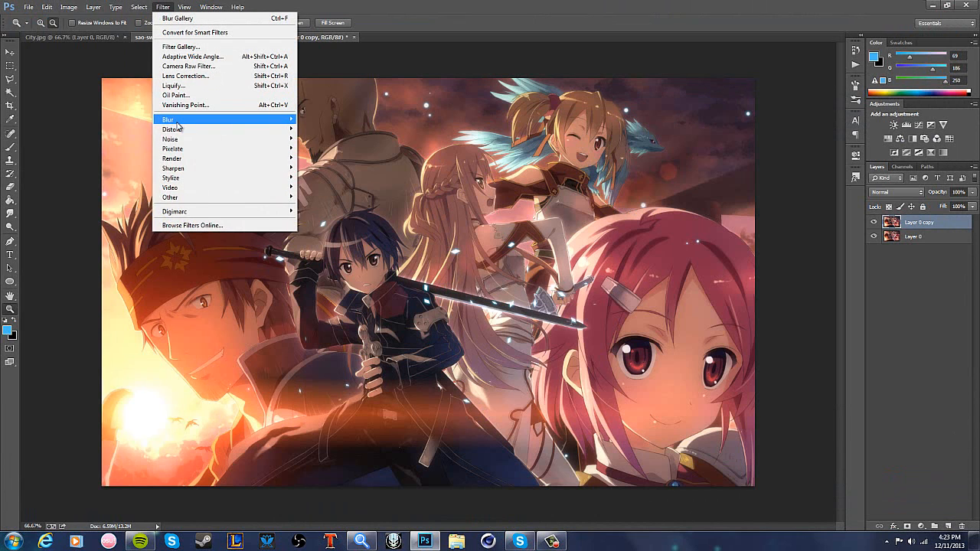
mouse_move(180, 122)
left_click(144, 146)
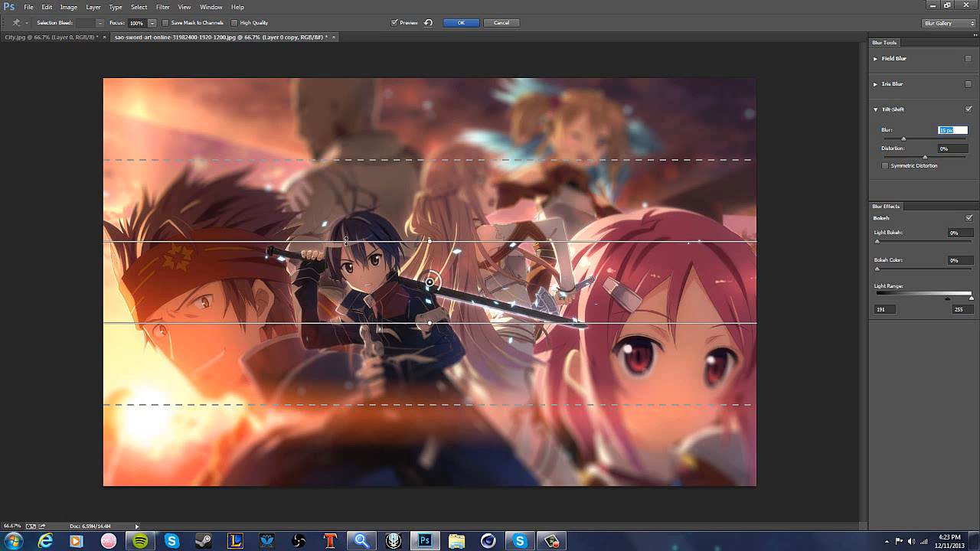
Turn the tilt-shift's sharp band into a steep diagonal rising to the right, centered between the dark-haired swordsman and the long-haired girl.
mouse_move(318, 243)
left_mouse_down()
mouse_move(319, 260)
mouse_move(319, 250)
left_mouse_up()
left_click_drag(303, 323, 307, 344)
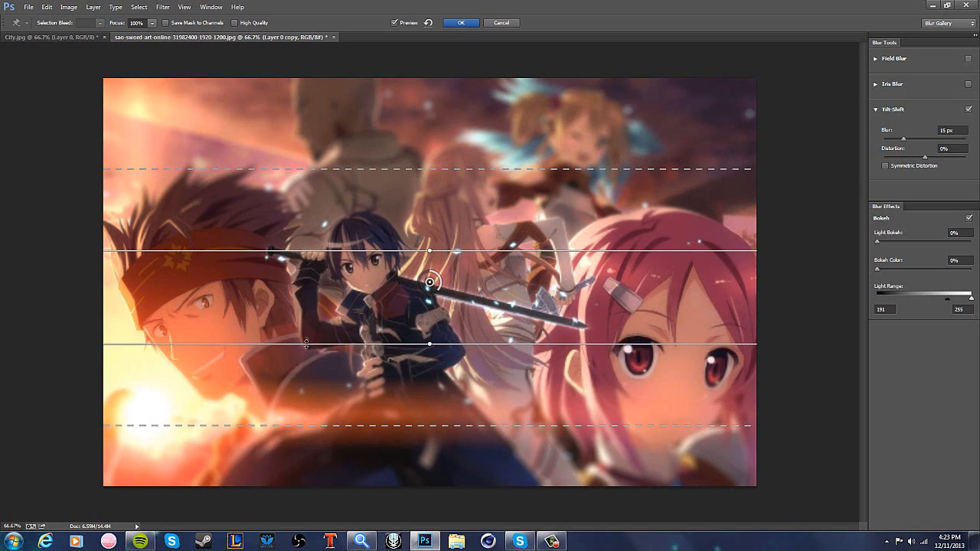
mouse_move(420, 171)
left_mouse_down()
mouse_move(420, 160)
mouse_move(417, 179)
left_mouse_up()
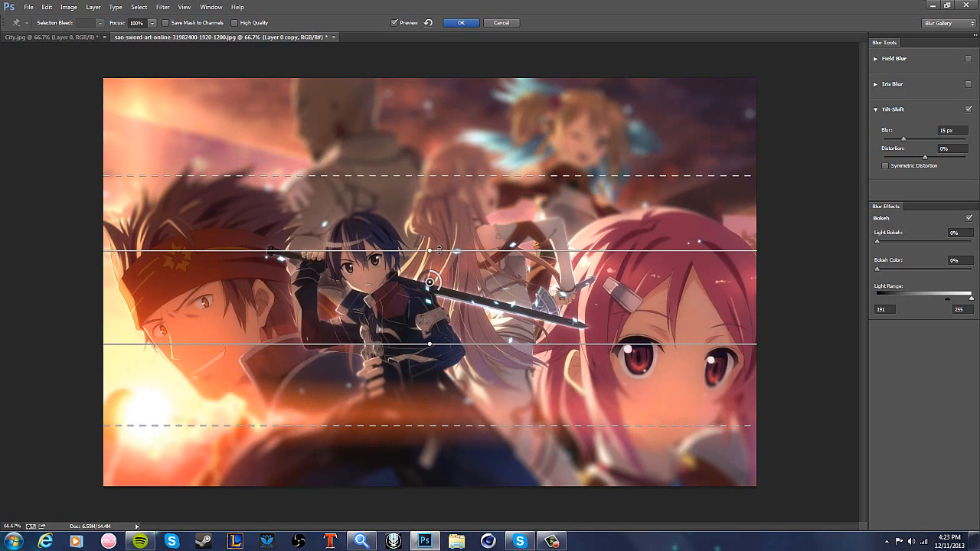
left_click_drag(431, 249, 406, 225)
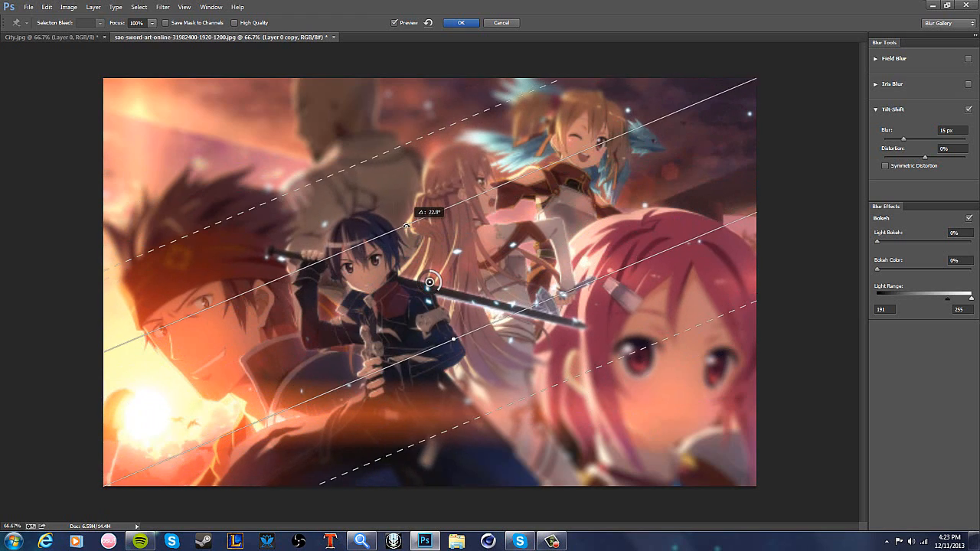
left_click_drag(429, 282, 407, 233)
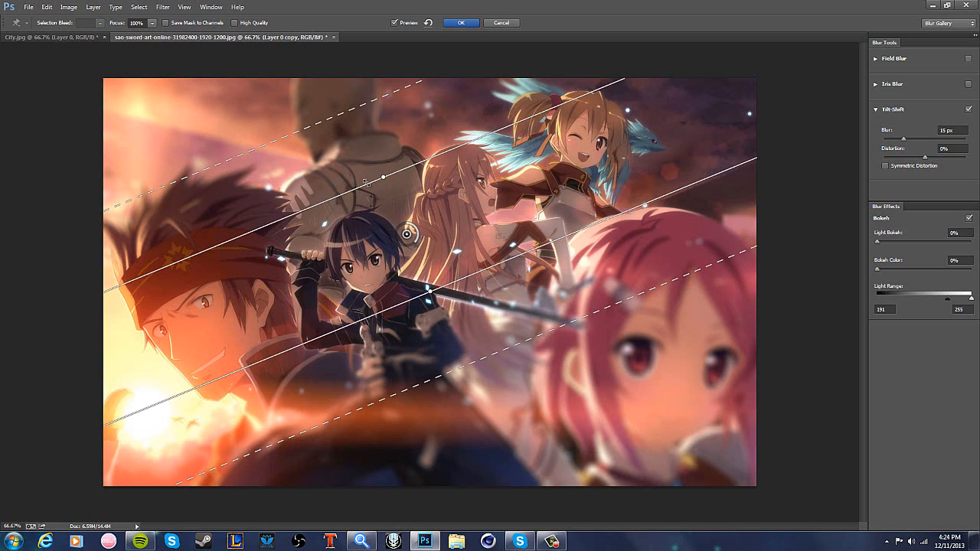
left_click_drag(365, 184, 367, 191)
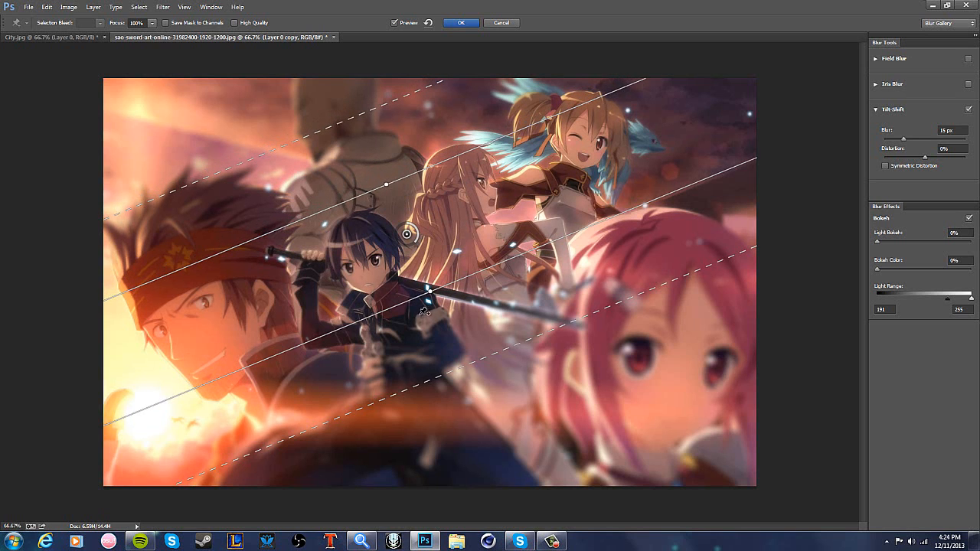
left_click_drag(428, 294, 411, 278)
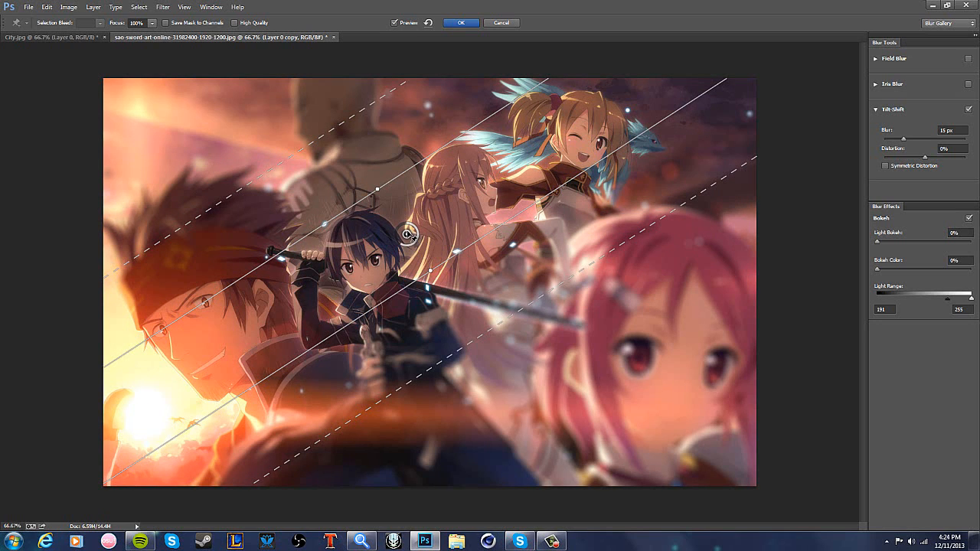
Set Light Bokeh to 34% and Bokeh Color to 45%, and apply the Tilt-Shift blur.
left_click(926, 242)
left_click(933, 270)
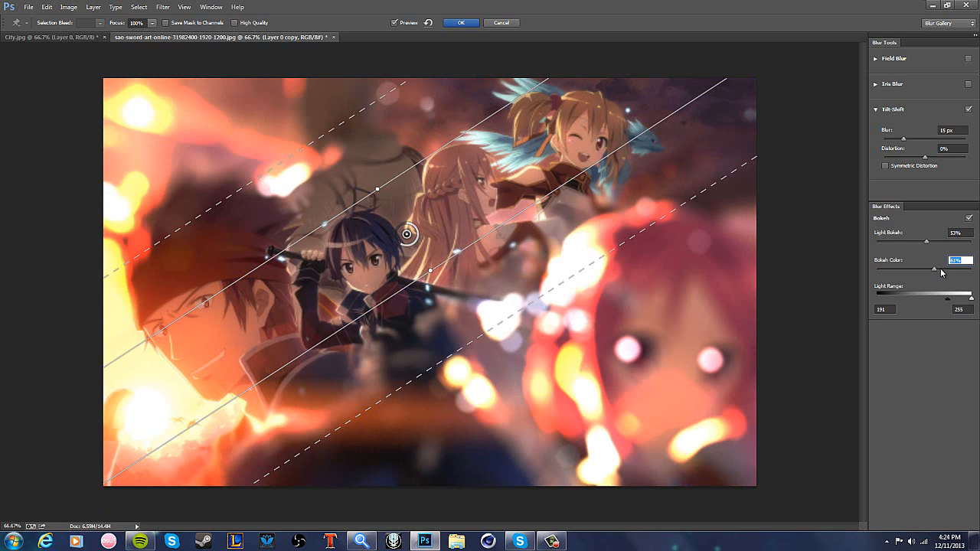
left_click(918, 269)
left_click(895, 242)
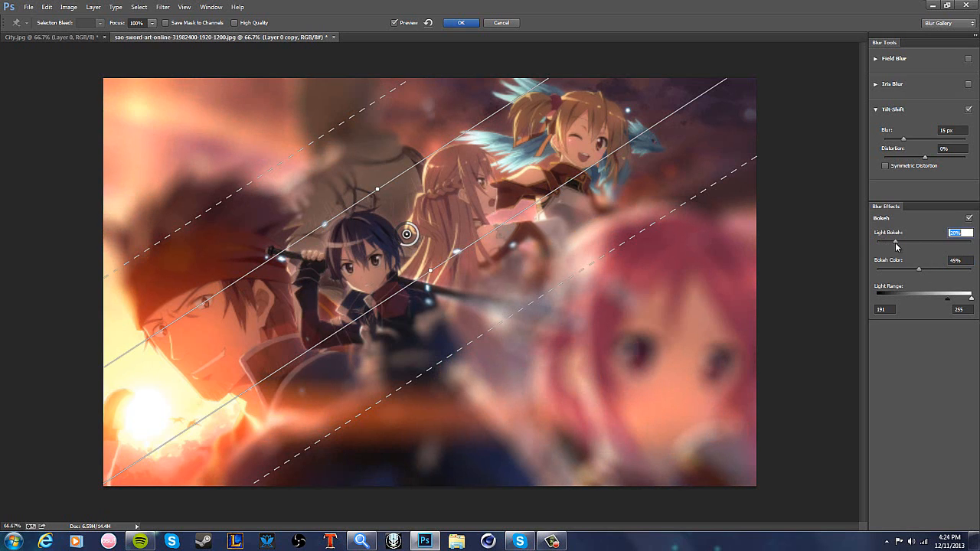
mouse_move(897, 245)
left_mouse_down()
mouse_move(918, 243)
mouse_move(909, 243)
left_mouse_up()
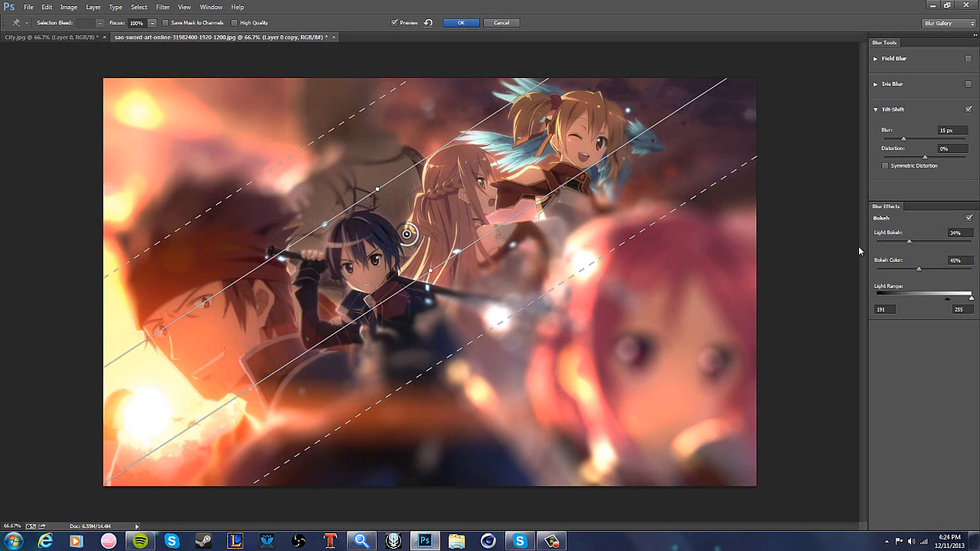
left_click(462, 23)
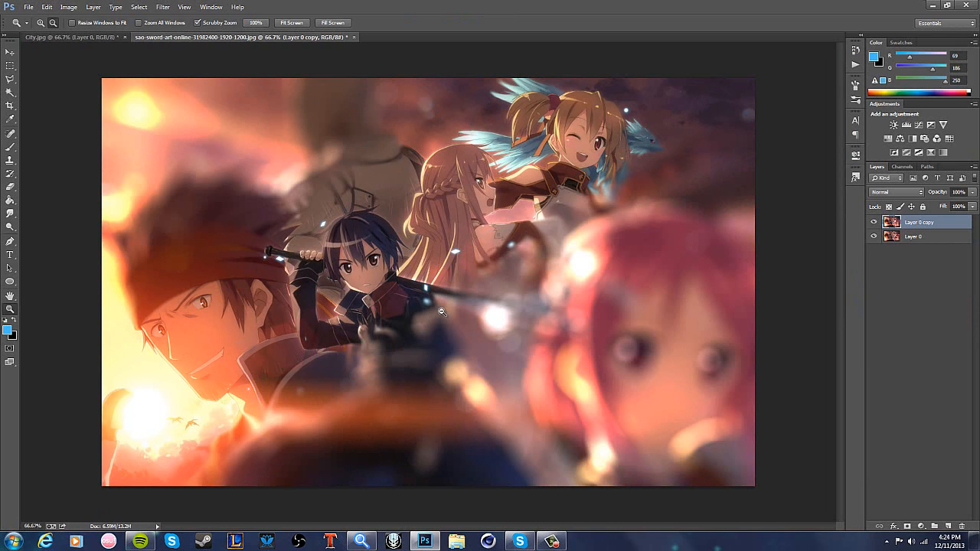
Start an Iris Blur on the layer copy and shape the iris into a tilted oval around the swordsman and the long-haired girl.
left_click(163, 7)
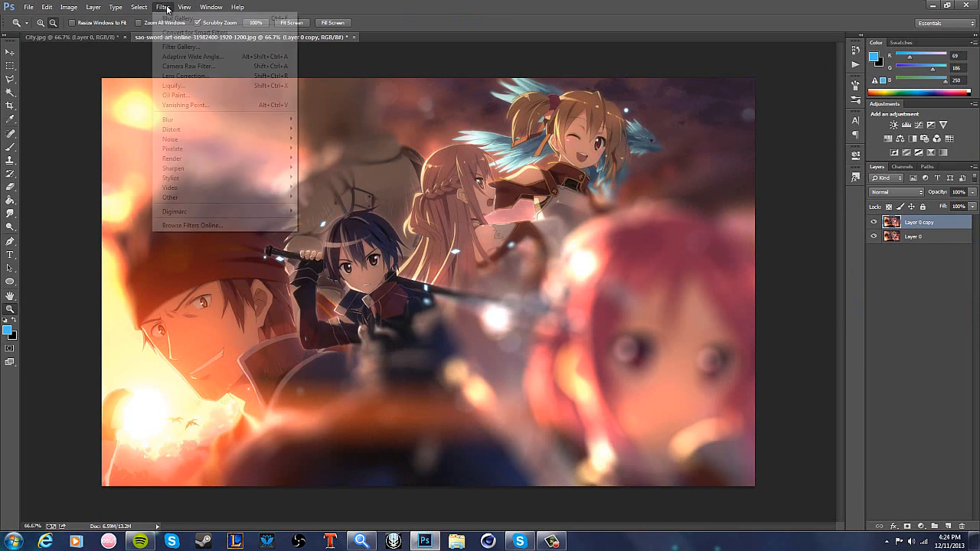
mouse_move(172, 119)
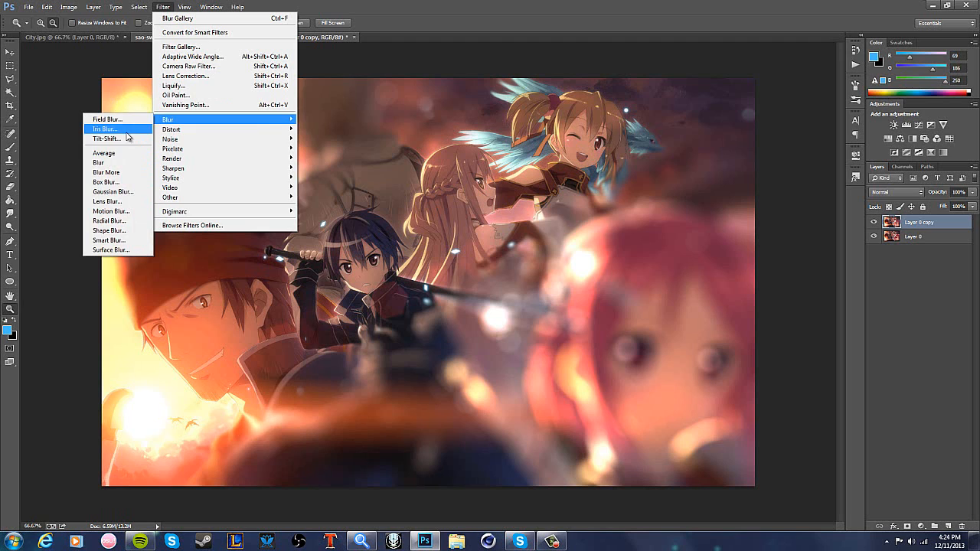
left_click(115, 129)
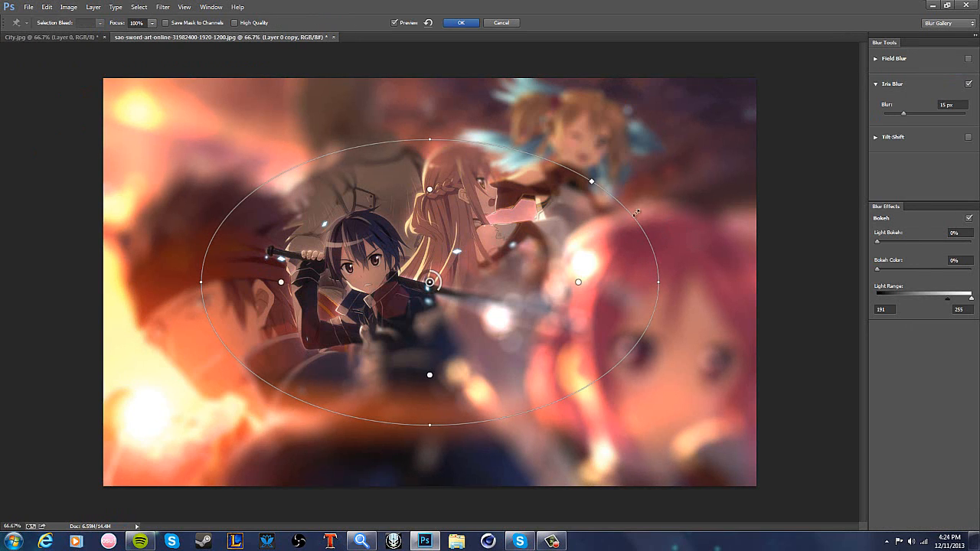
left_click_drag(651, 254, 627, 181)
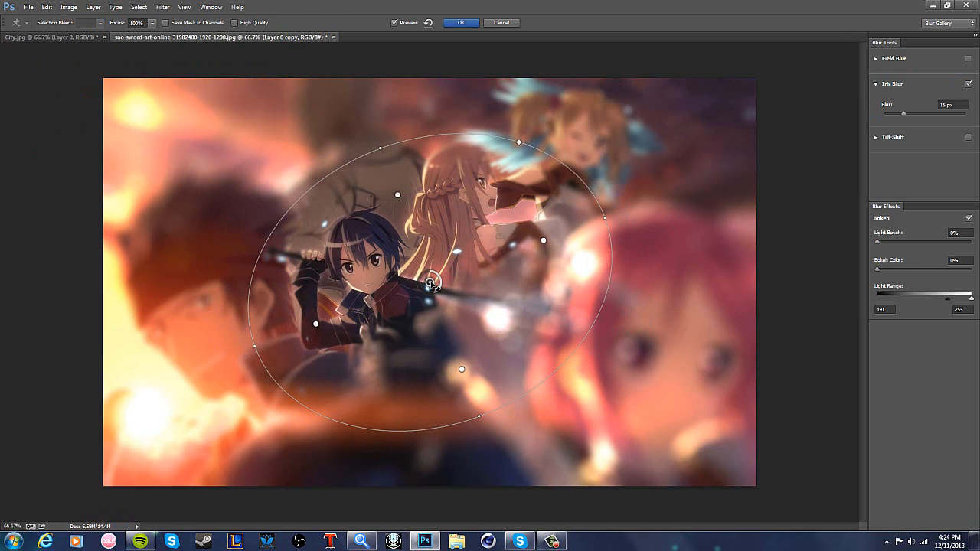
left_click_drag(429, 282, 420, 248)
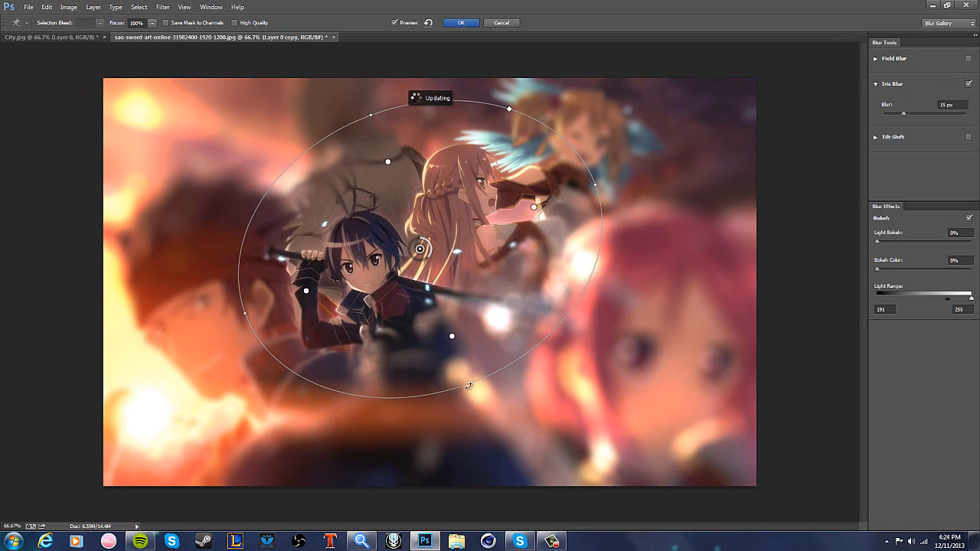
left_click_drag(464, 385, 464, 328)
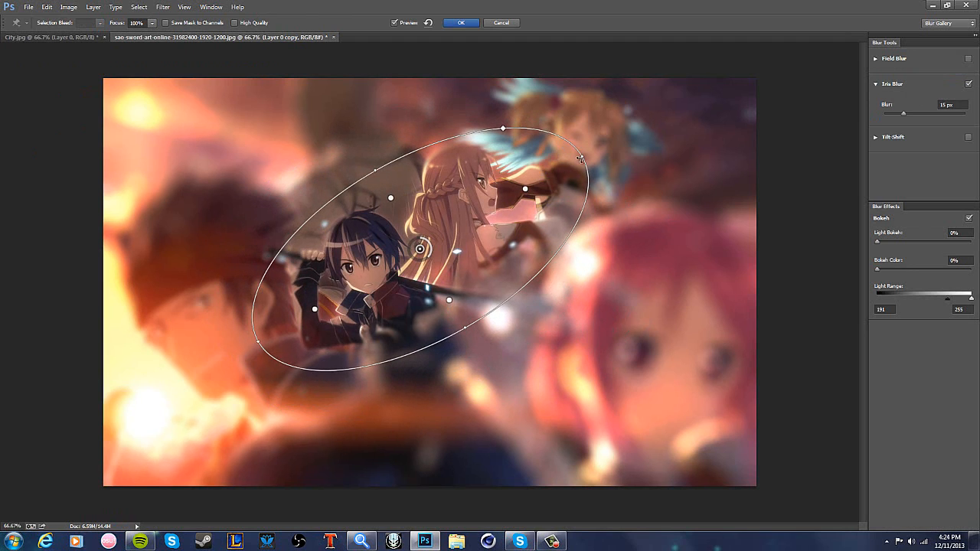
Shorten the iris oval, shift it slightly upward, widen its sharp inner area, and apply the Iris Blur.
left_click_drag(577, 156, 552, 173)
left_click_drag(422, 250, 415, 239)
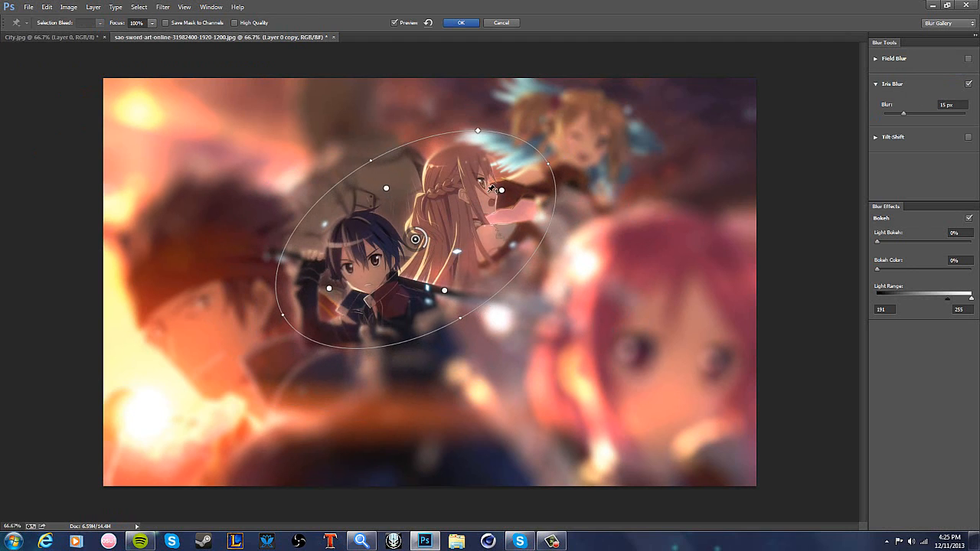
left_click_drag(501, 189, 528, 175)
left_click(462, 23)
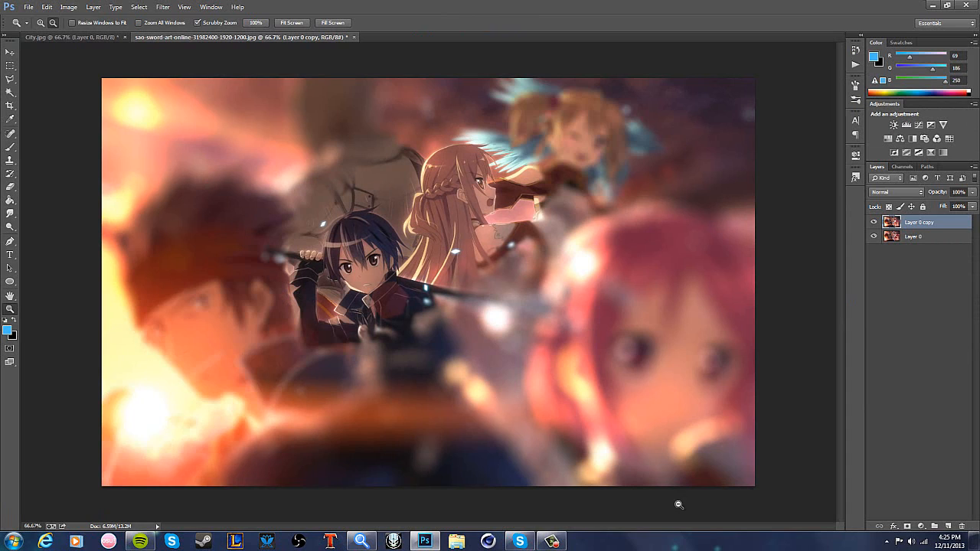
Compare the wallpaper before and after blurring by toggling the visibility of Layer 0 copy.
left_click(874, 222)
left_click(874, 222)
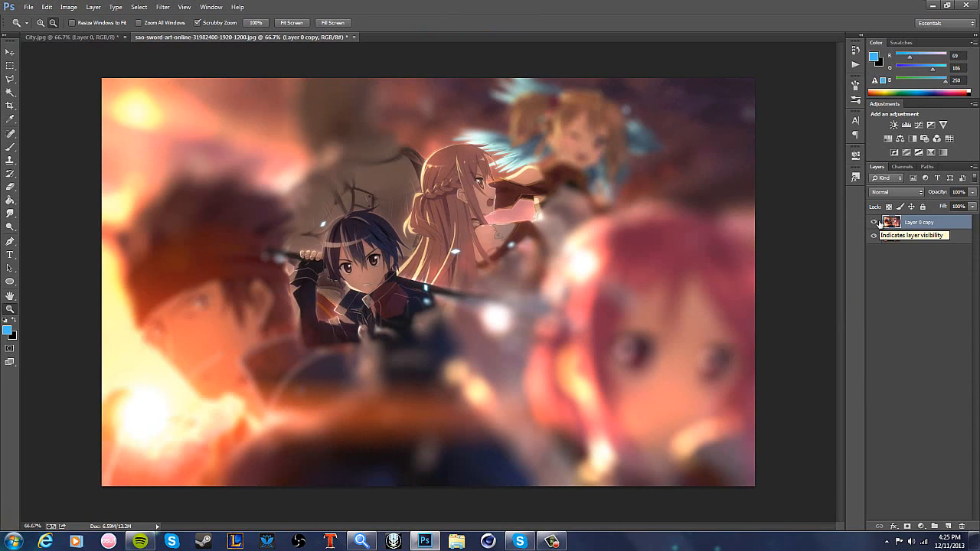
left_click(162, 7)
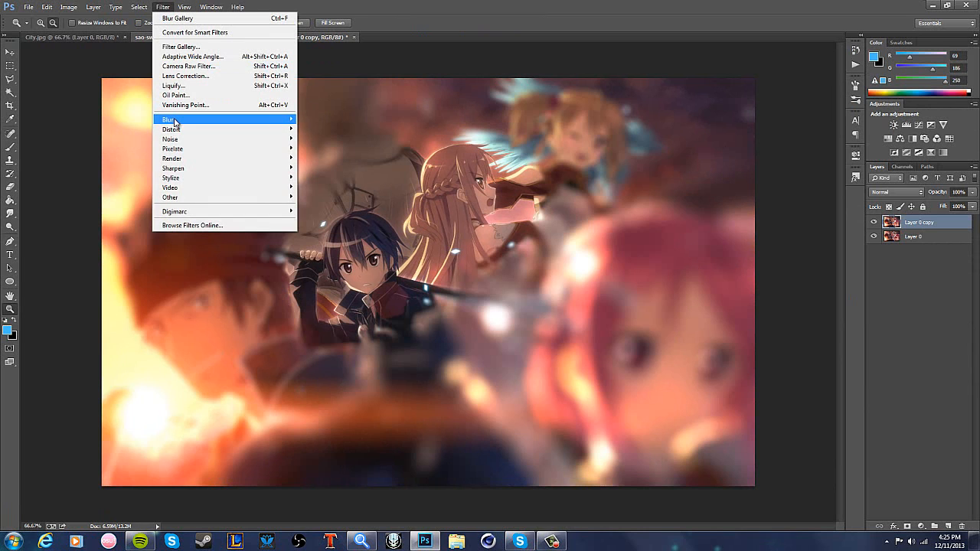
left_click(430, 162)
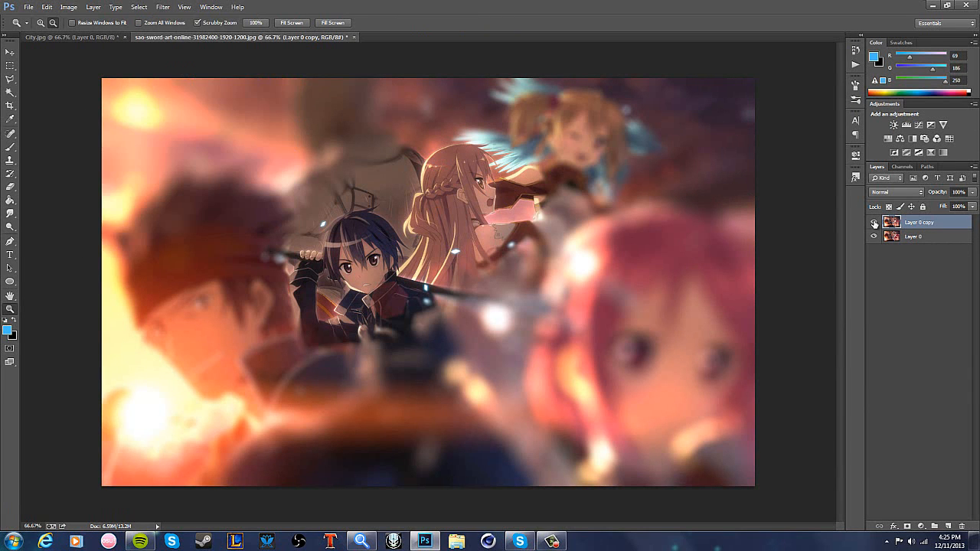
left_click(874, 222)
left_click(872, 222)
left_click(873, 222)
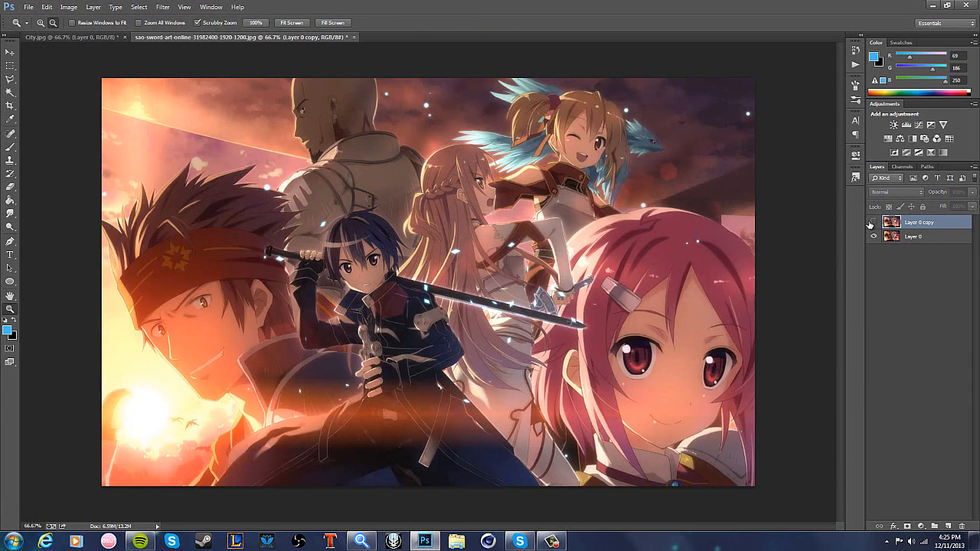
Recheck the blur against the sharp original by switching Layer 0 copy on and off, leaving it visible.
left_click(873, 222)
left_click(874, 222)
left_click(875, 222)
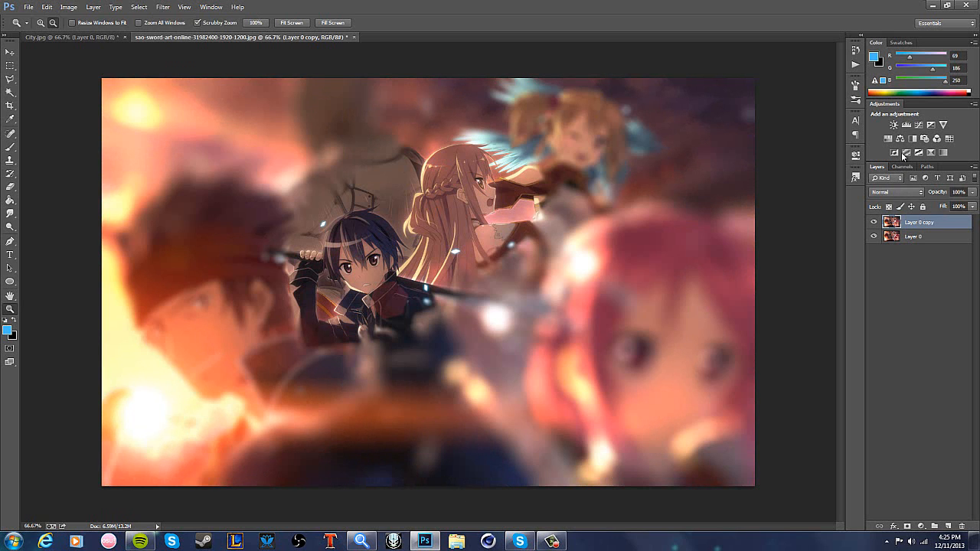
Add a Gradient Map adjustment with the violet-to-orange preset above Layer 0 copy and set its blend mode to Overlay.
left_click(931, 152)
left_click(765, 192)
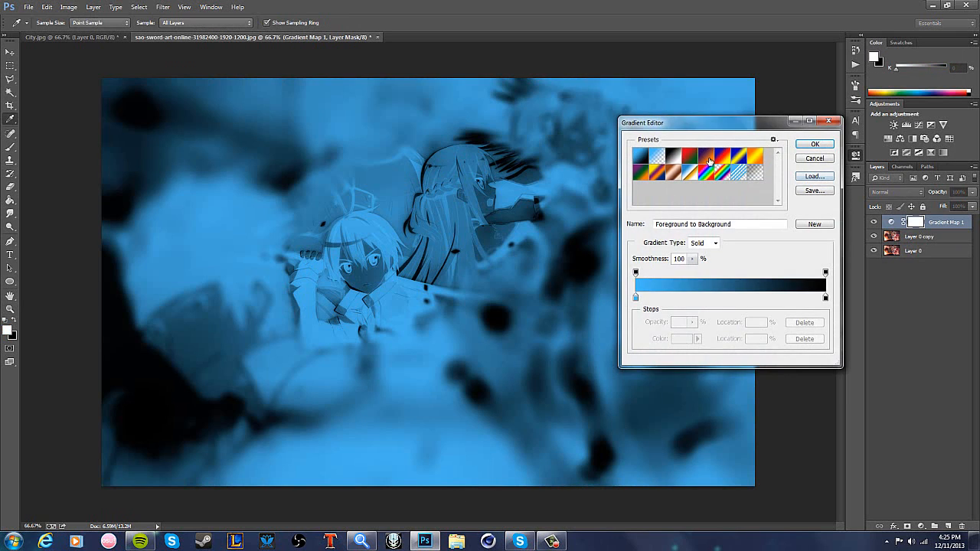
left_click(708, 157)
left_click(814, 144)
left_click(895, 192)
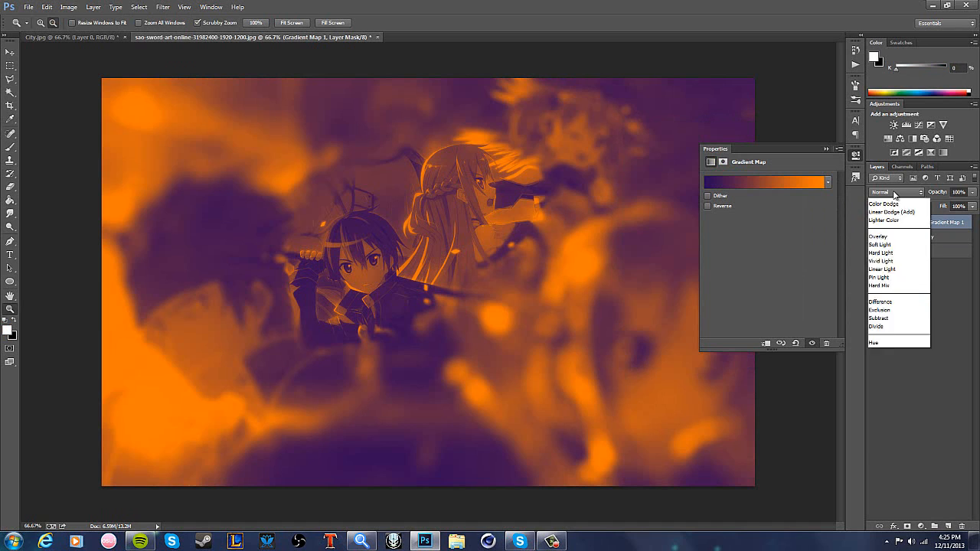
left_click(888, 328)
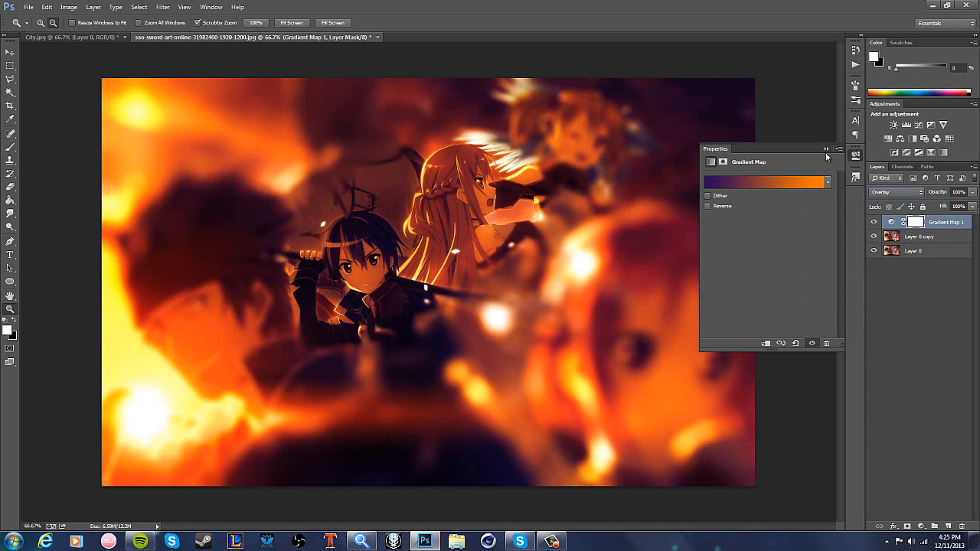
left_click(825, 150)
Compare the wallpaper with and without the gradient map by toggling the visibility of Gradient Map 1.
left_click(874, 222)
left_click(874, 223)
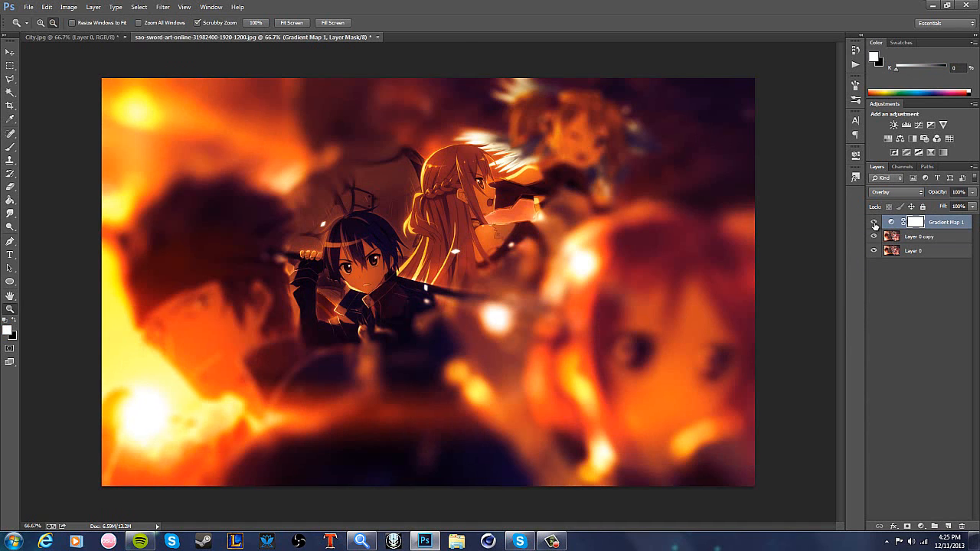
left_click(874, 222)
left_click(874, 223)
Lower the opacity of Gradient Map 1 to 39% and toggle the layer's visibility to compare the subtler coloring.
left_click_drag(956, 201, 940, 202)
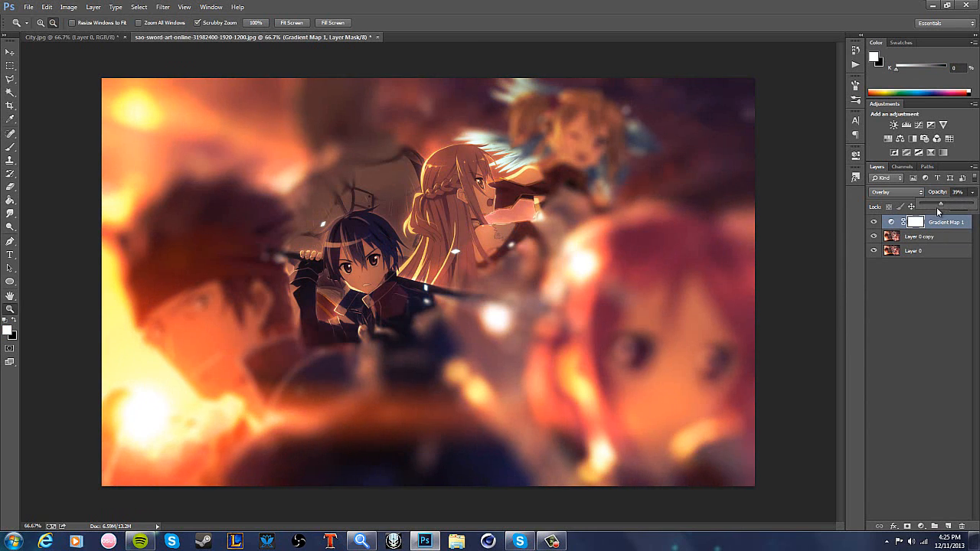
left_click(874, 223)
left_click(874, 224)
left_click(874, 223)
left_click(874, 224)
left_click(874, 223)
left_click(874, 223)
left_click(874, 223)
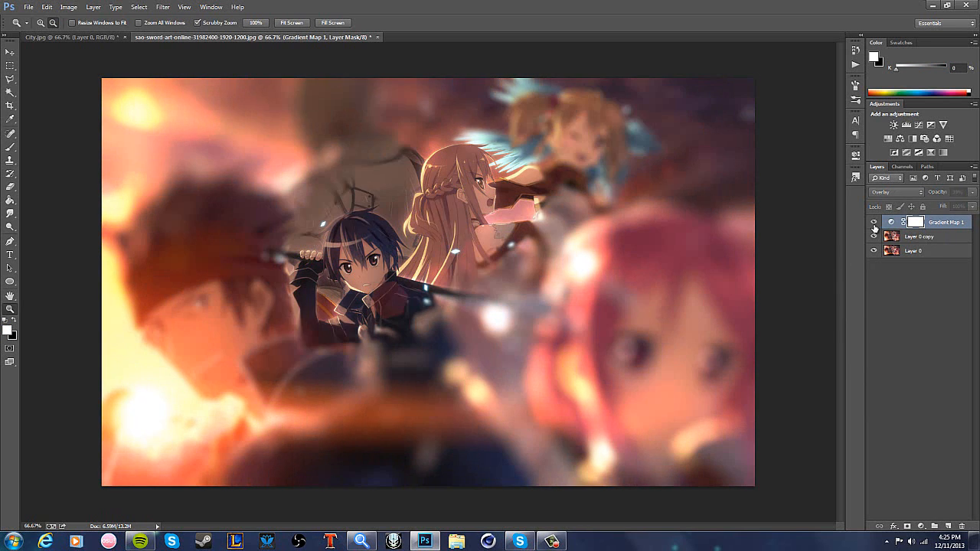
left_click(873, 225)
left_click(874, 223)
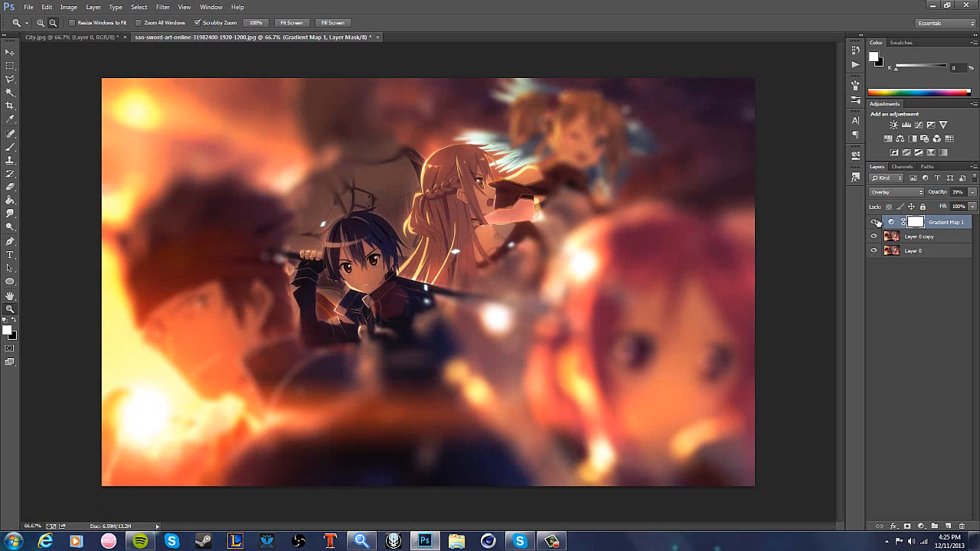
left_click(874, 223)
left_click(874, 223)
Set the opacity of Gradient Map 1 to 100% and keep that layer selected.
left_click(971, 192)
left_click_drag(949, 208, 978, 285)
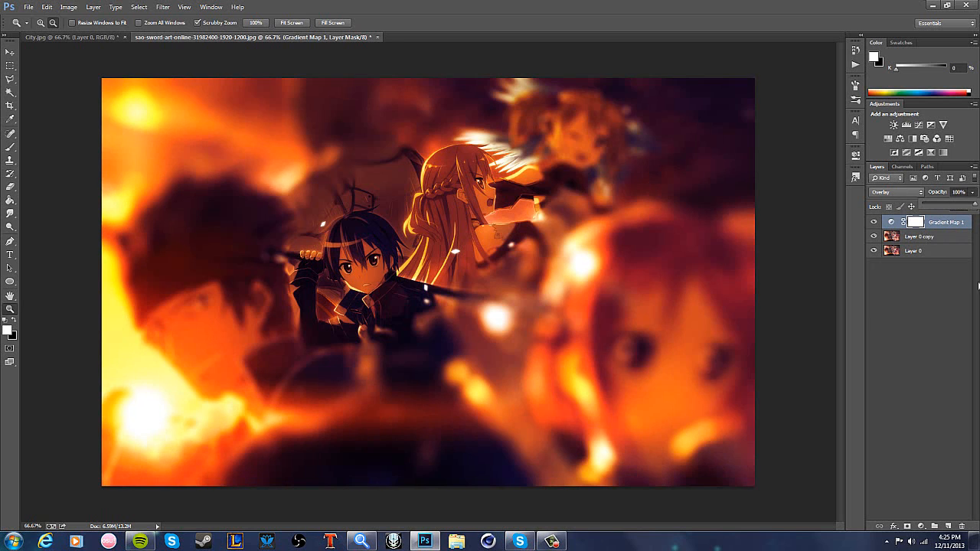
left_click(953, 224)
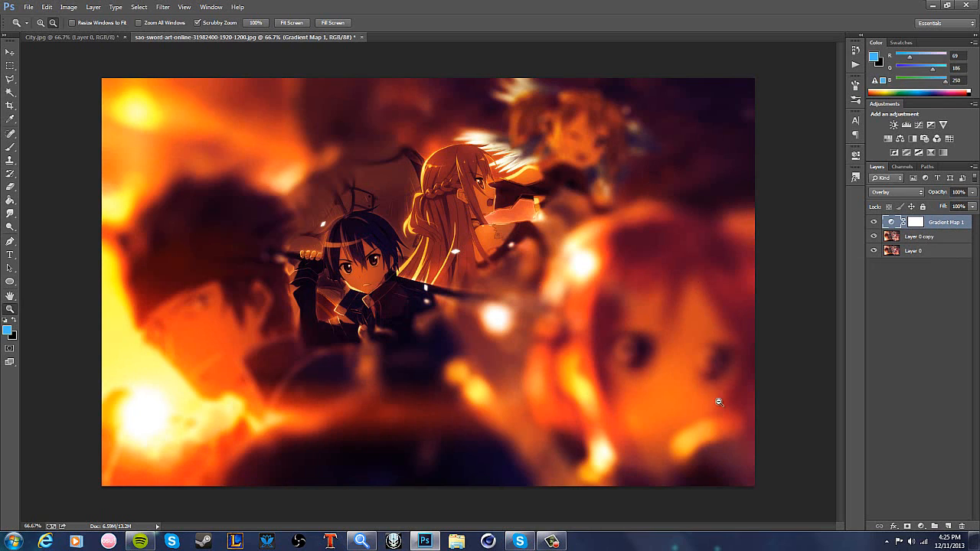
Switch to the City.jpg document.
left_click(551, 541)
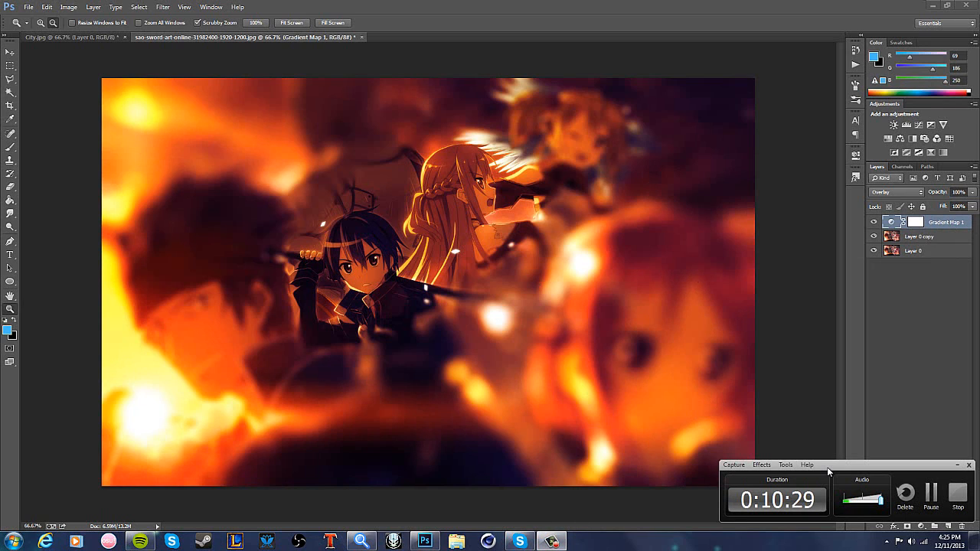
left_click(63, 36)
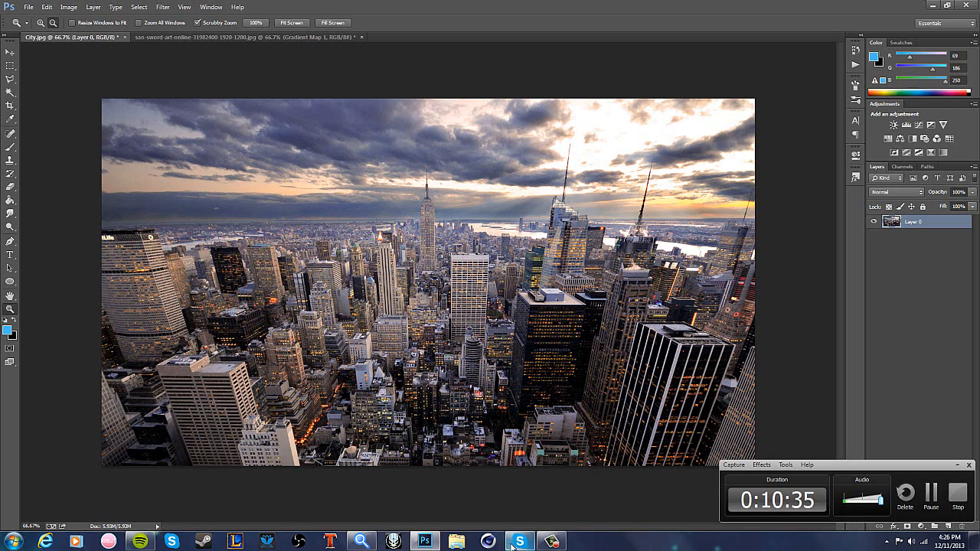
View the FlowBanner image from the Youtube Stuff folder in the Pictures library, and close the viewer and the folder window.
left_click(456, 541)
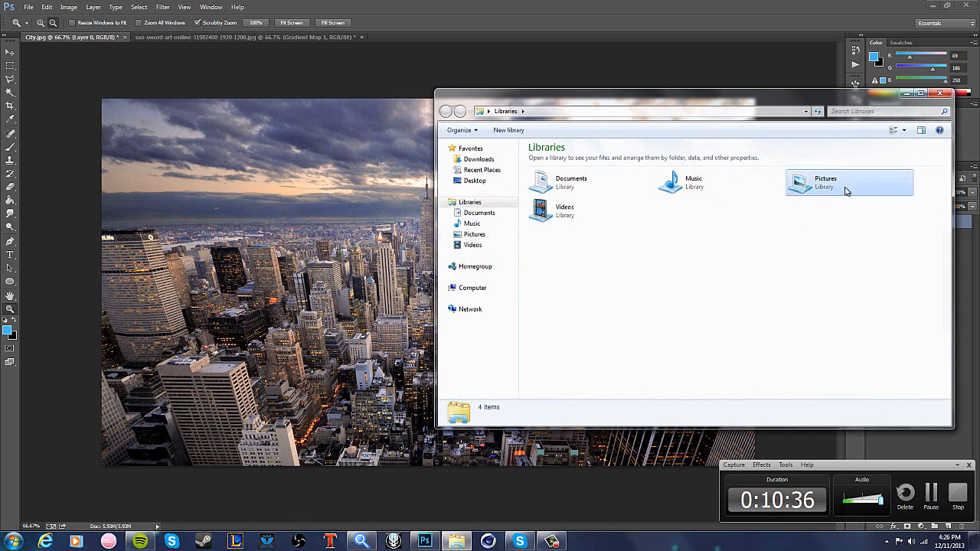
double_click(846, 190)
double_click(553, 323)
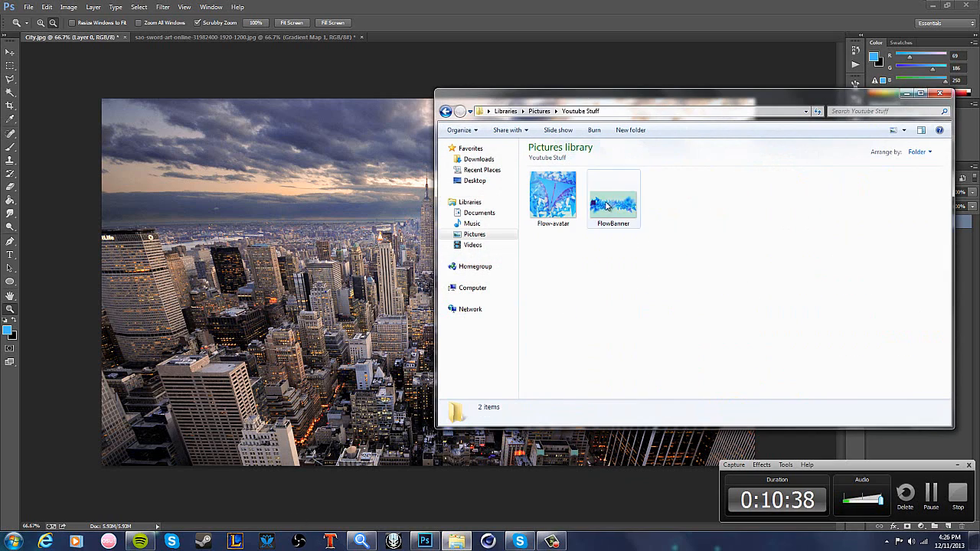
double_click(606, 205)
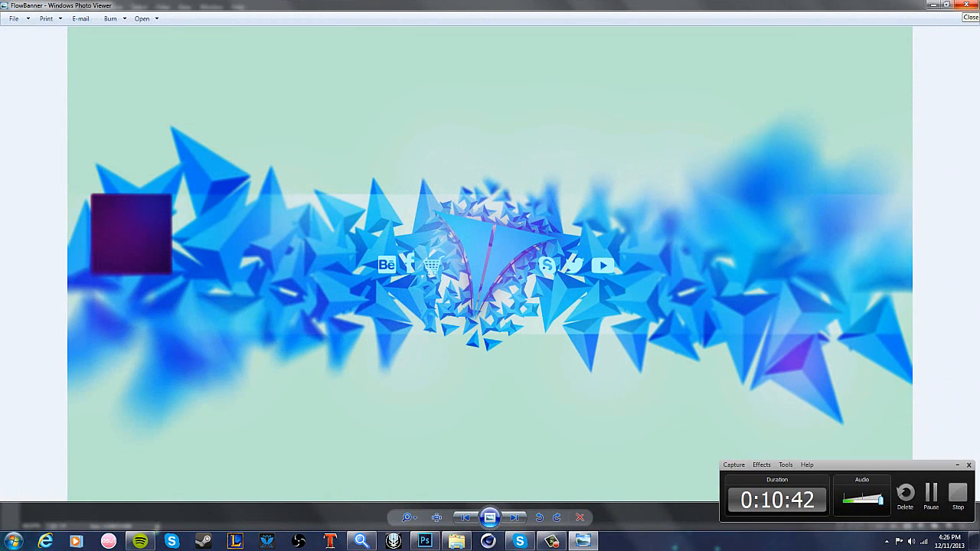
left_click(965, 5)
left_click(939, 92)
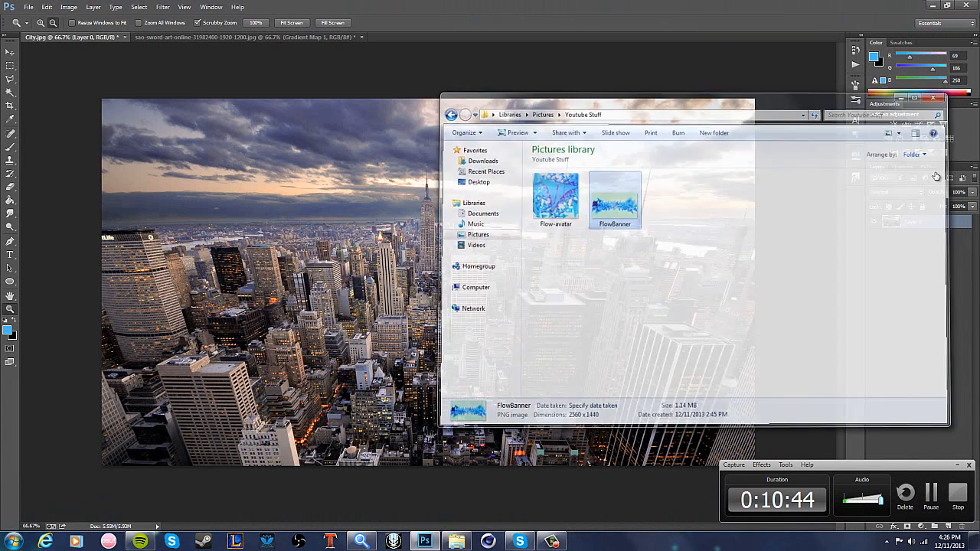